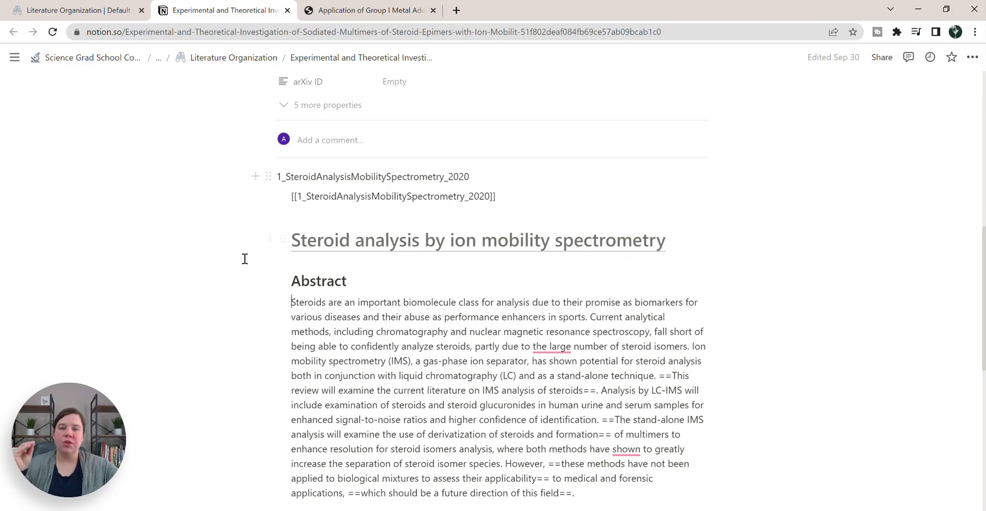
Step: Switch from the Notion page to the browser tab holding the Springer PDF of the steroid paper
scroll(237, 258, down, 4)
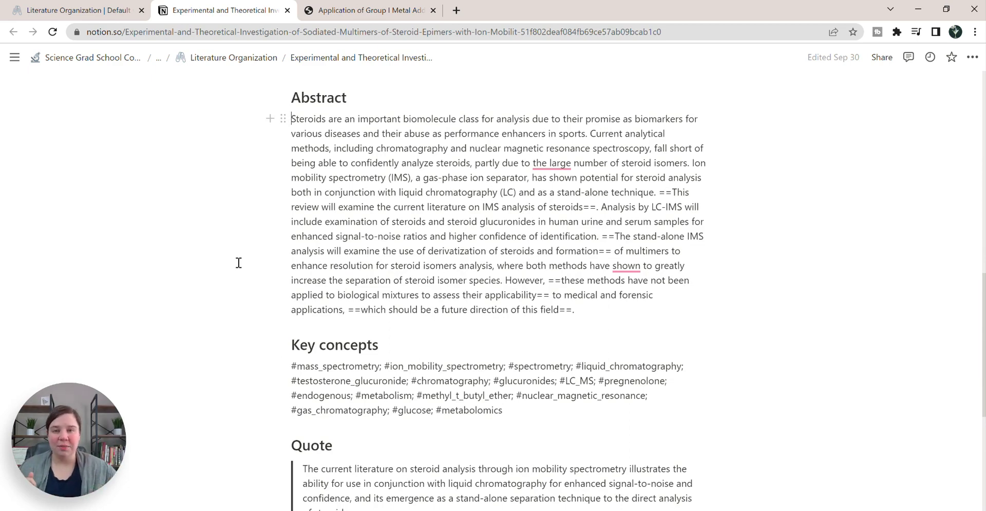
key(ctrl+Tab)
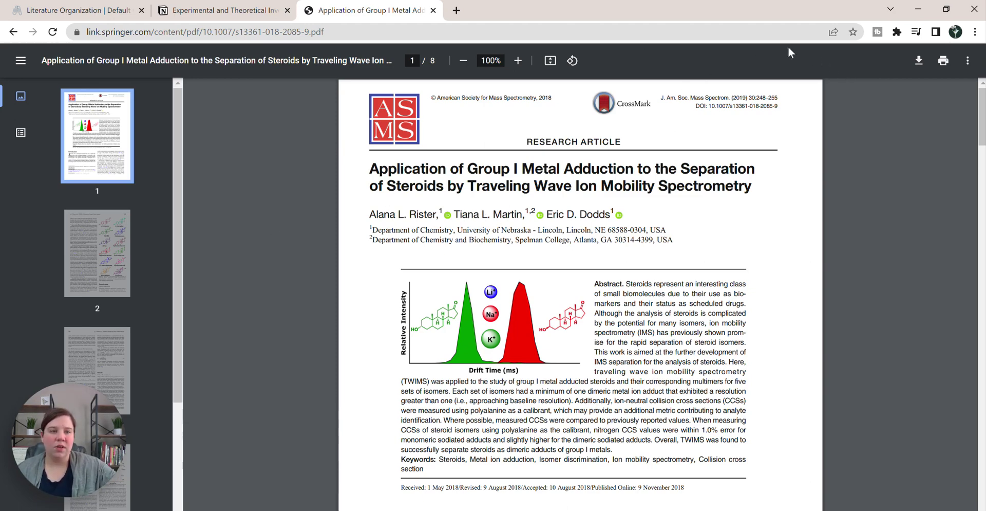
Step: Pin the Scholarcy extension to the toolbar and run it on the steroid paper PDF
click(897, 32)
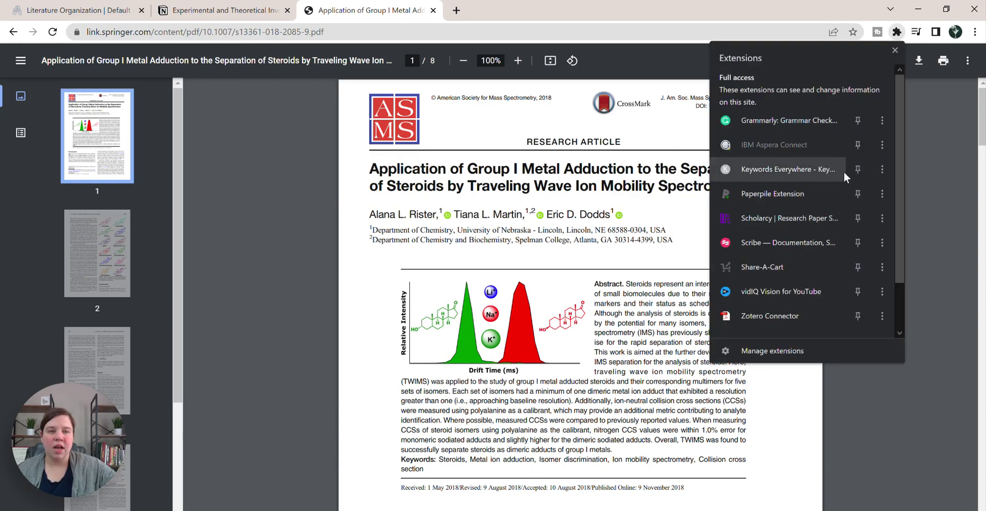
click(747, 211)
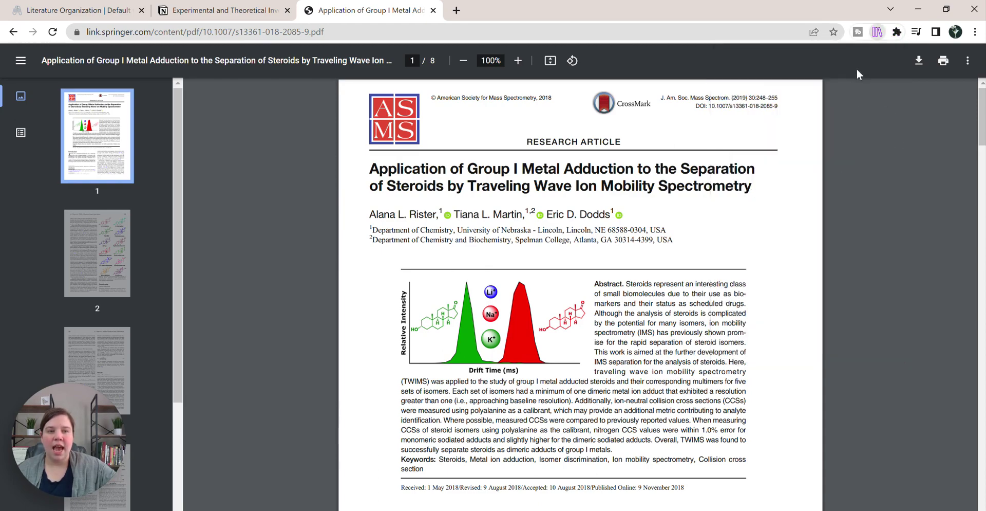
click(877, 32)
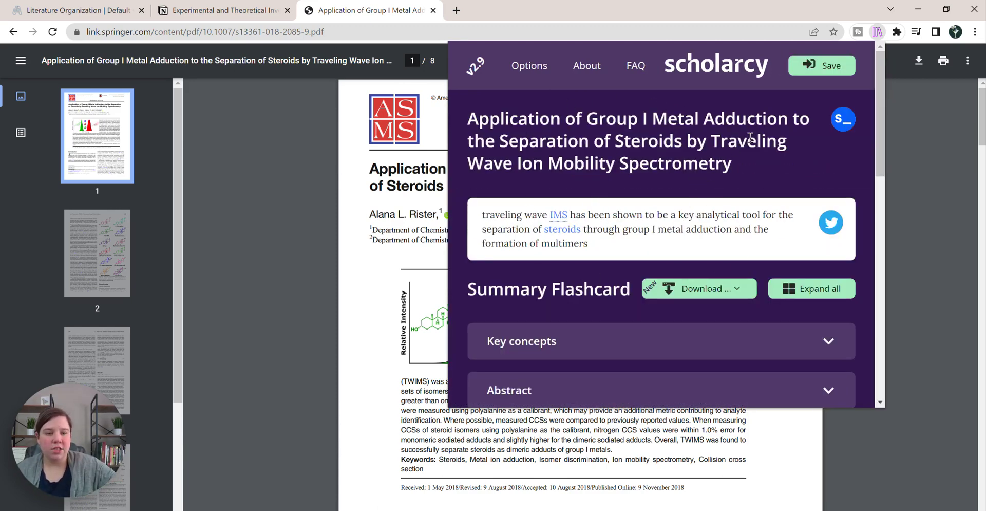
Step: Download the Scholarcy summary as a Markdown file, then close the Scholarcy popup and the PDF tab
scroll(563, 170, down, 5)
scroll(646, 226, up, 4)
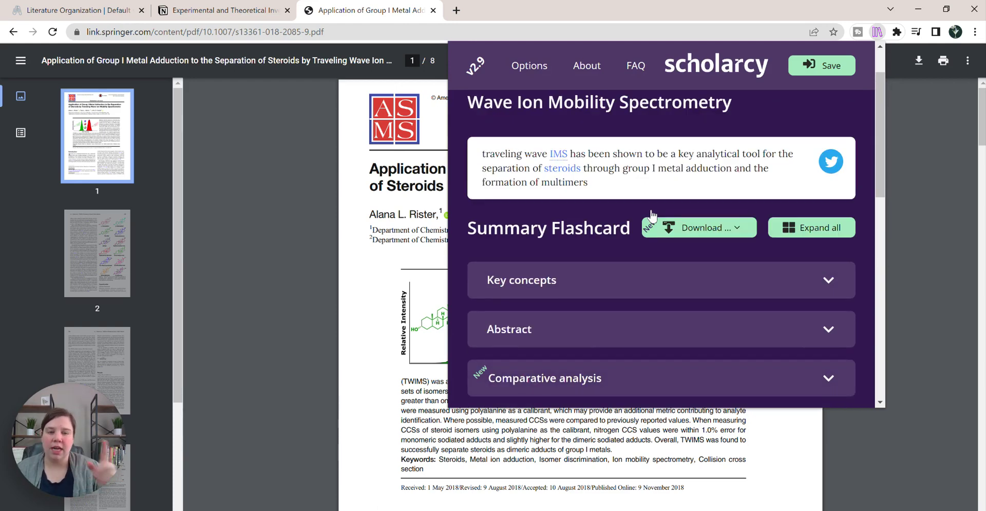
click(739, 226)
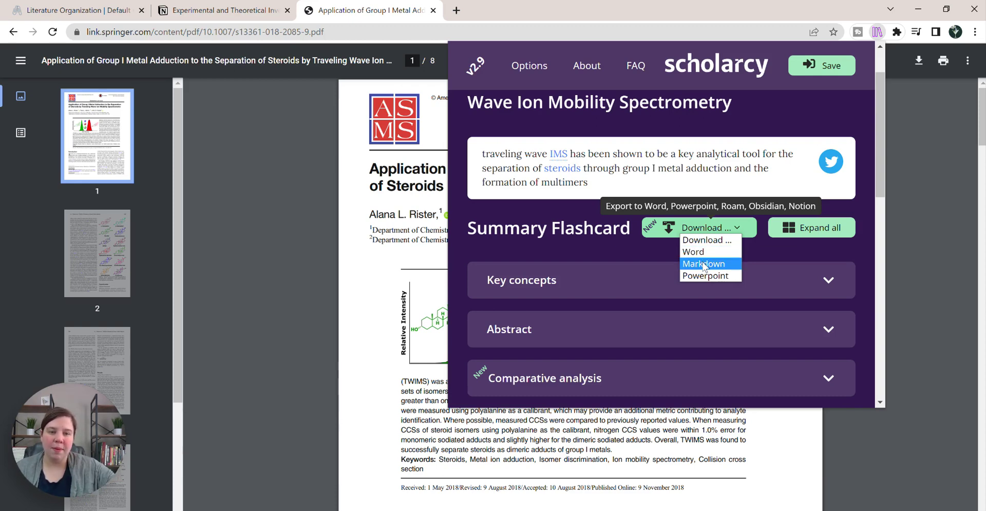
click(705, 252)
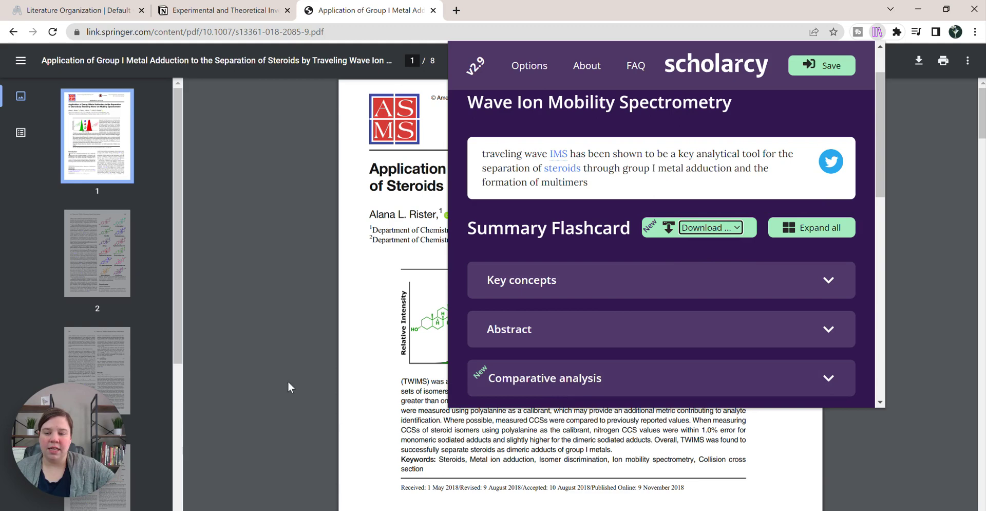
click(739, 230)
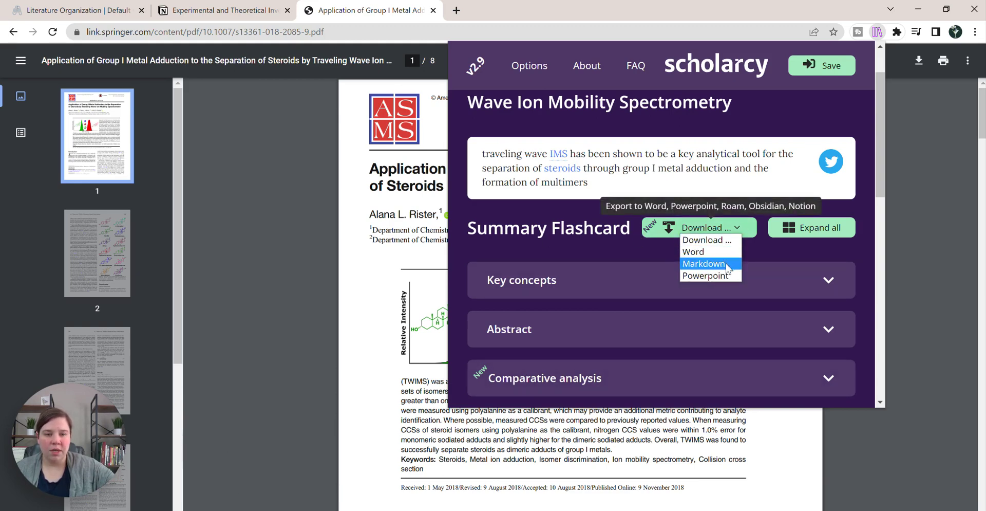
click(704, 263)
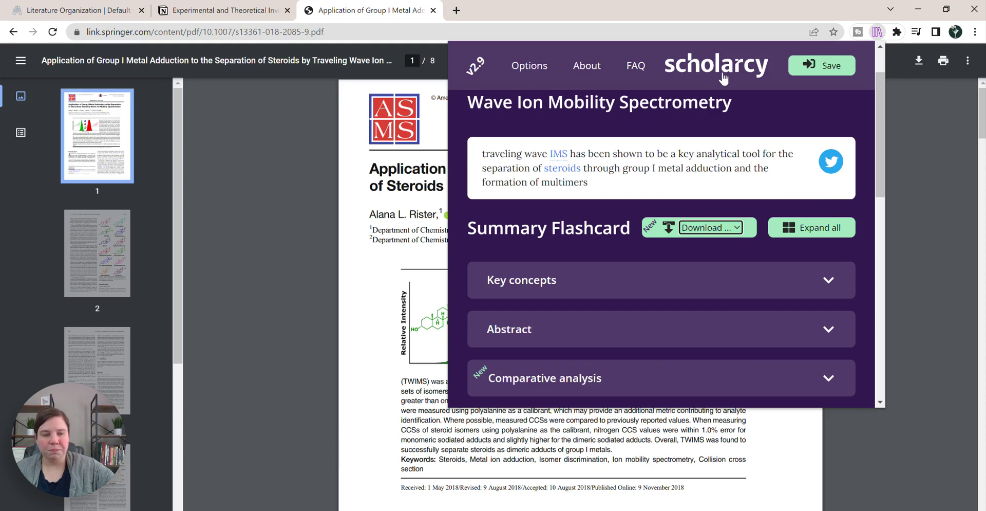
click(313, 148)
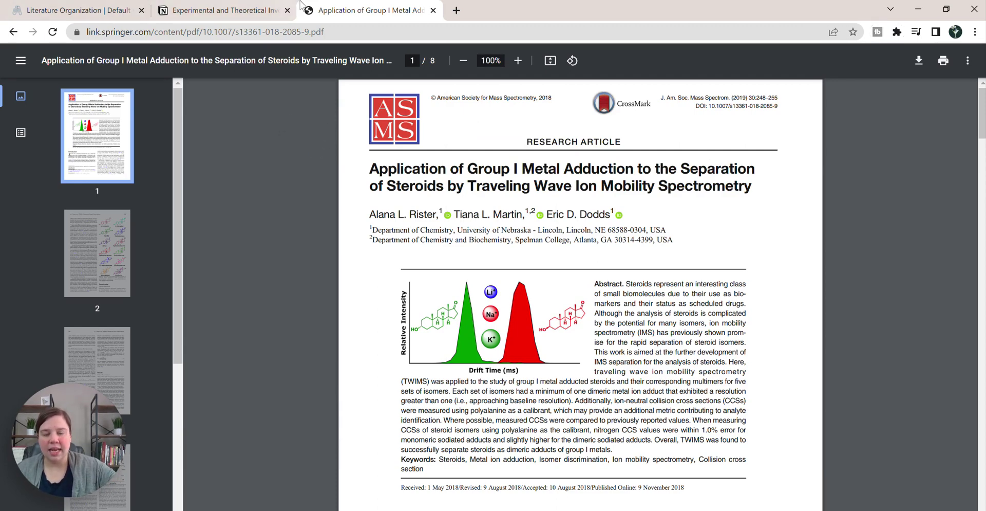
click(433, 11)
Step: Paste the steroid isomers paper title into a new database row and open that entry as a full page
scroll(276, 232, down, 2)
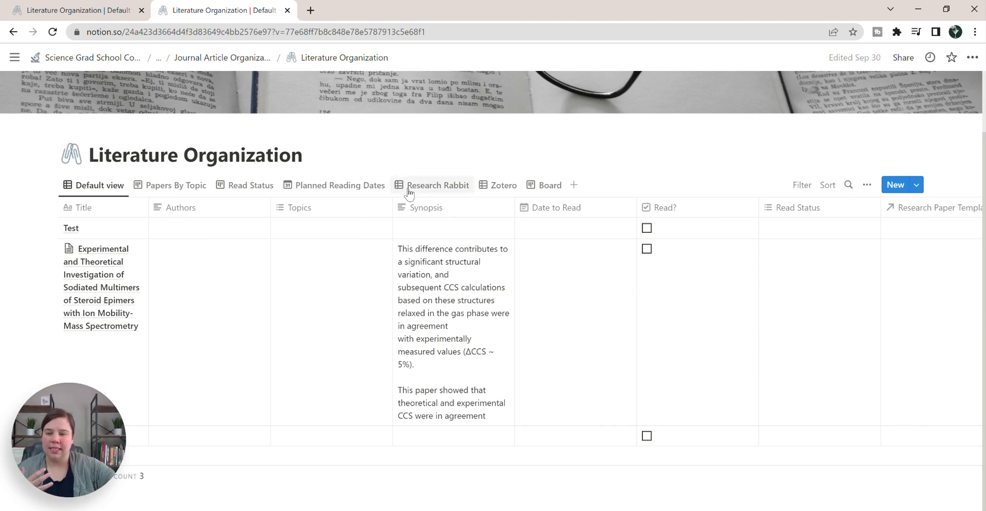
text(Application of Group I Metal Adduction for the Separation of Steroid Isomers)
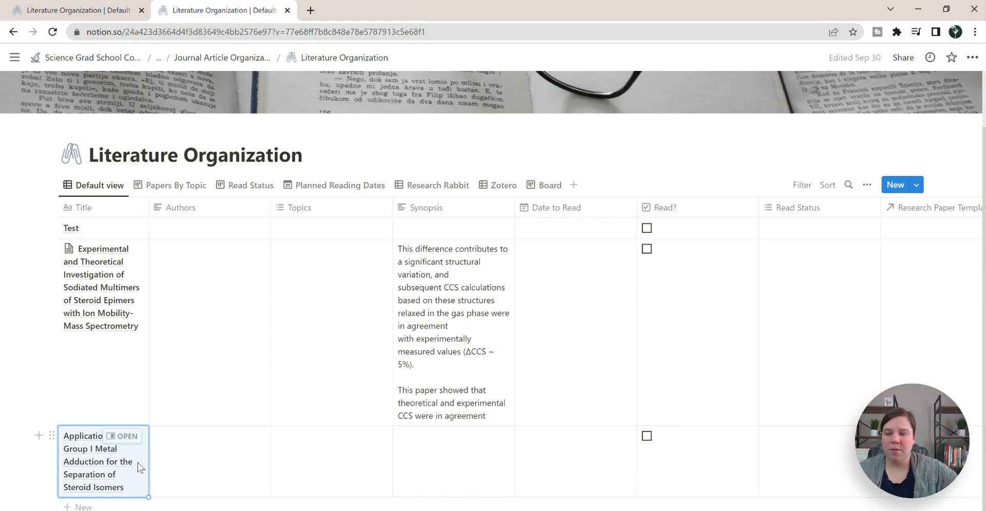
click(129, 438)
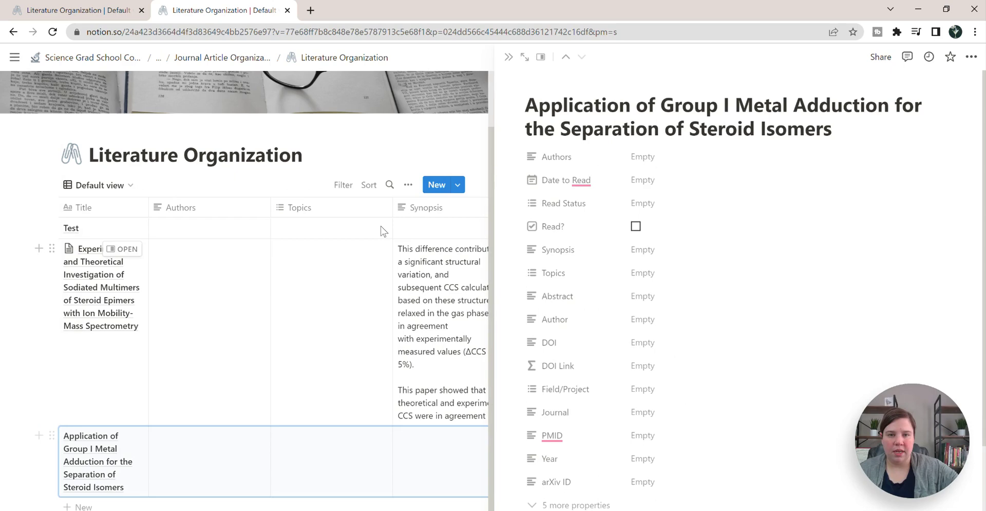
click(524, 57)
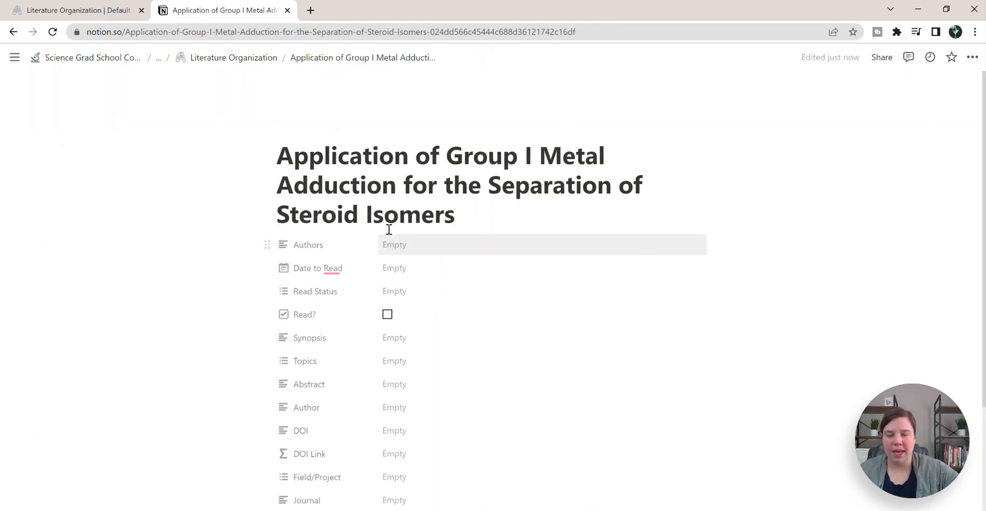
scroll(505, 150, down, 6)
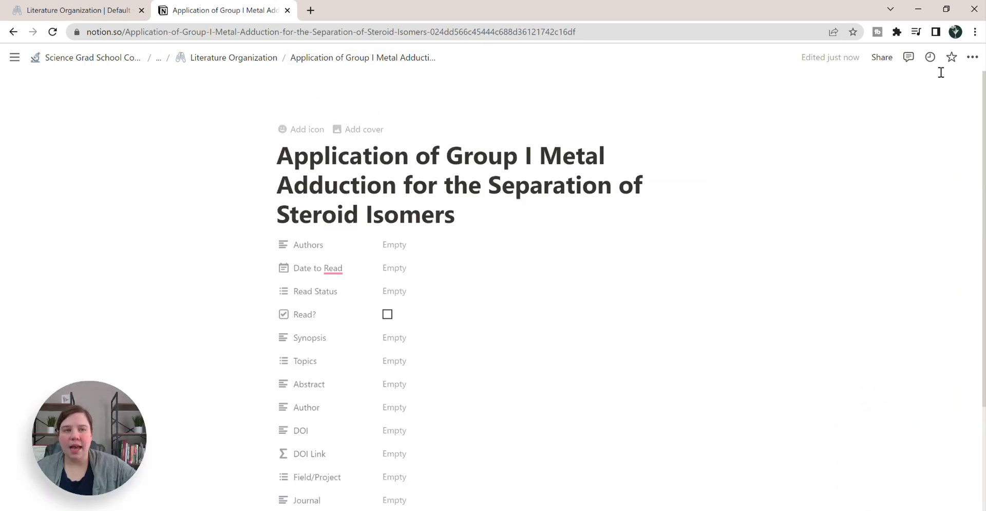
Step: Import the downloaded Scholarcy .md summary into the page through Import > Text & Markdown
click(975, 60)
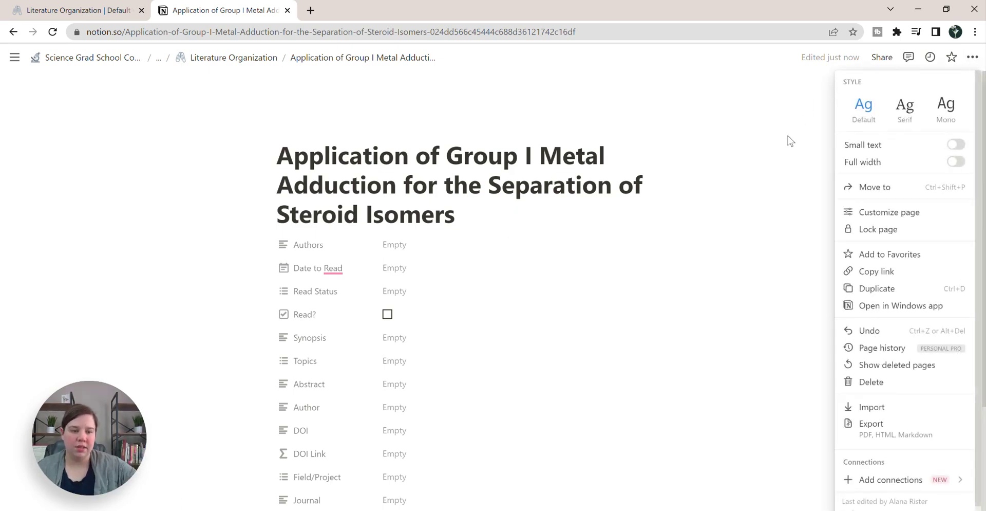
click(851, 407)
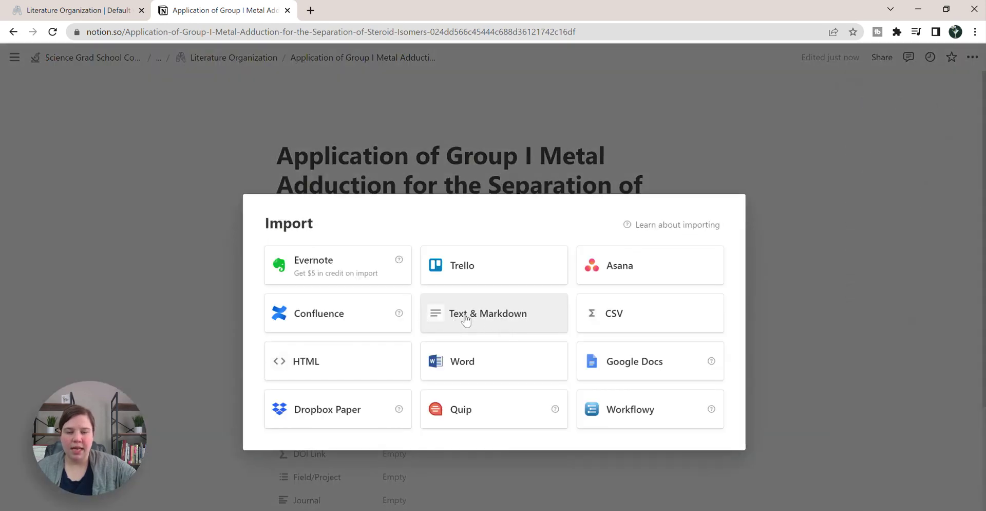
click(486, 320)
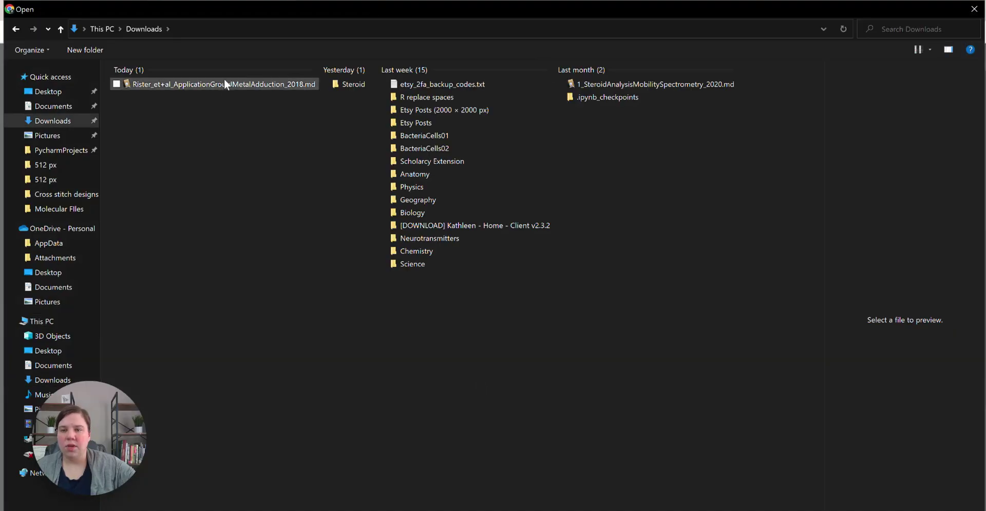
click(179, 86)
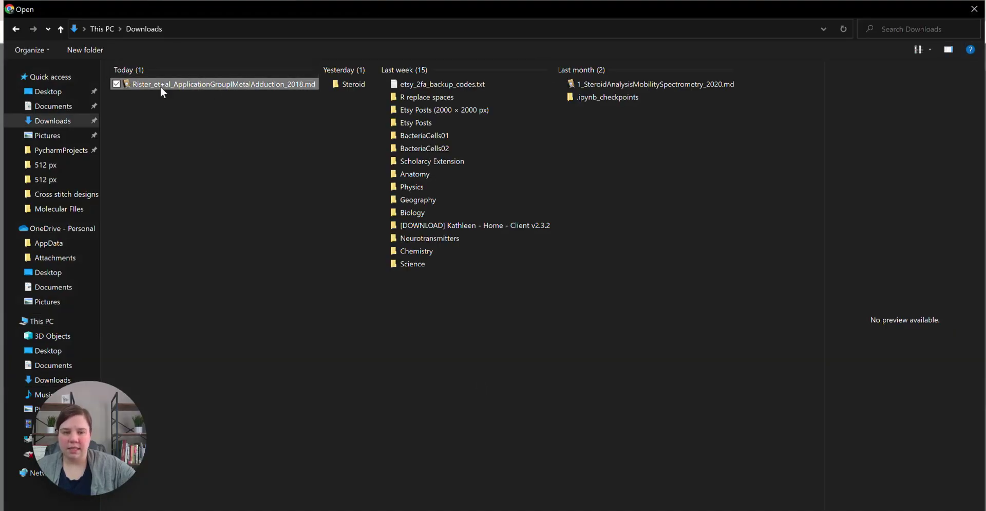
double_click(272, 84)
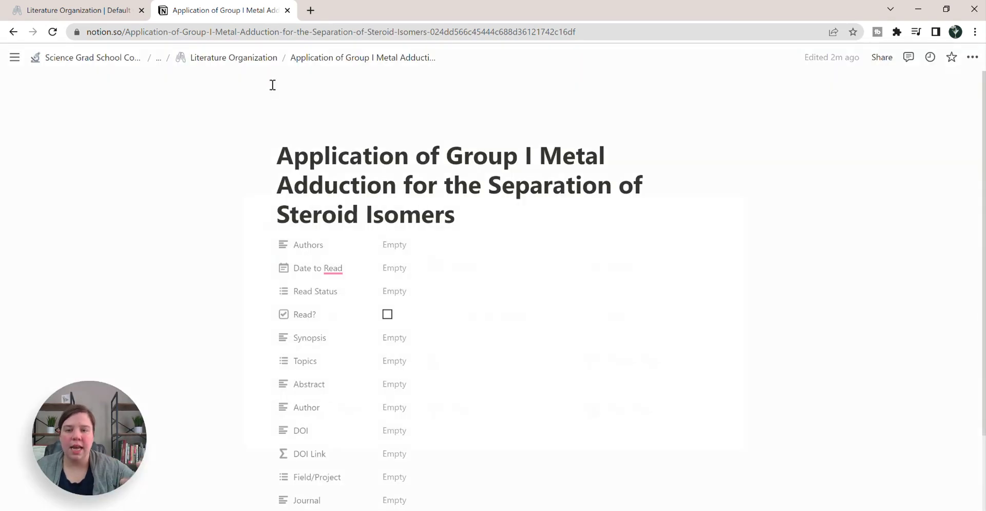
scroll(544, 140, down, 5)
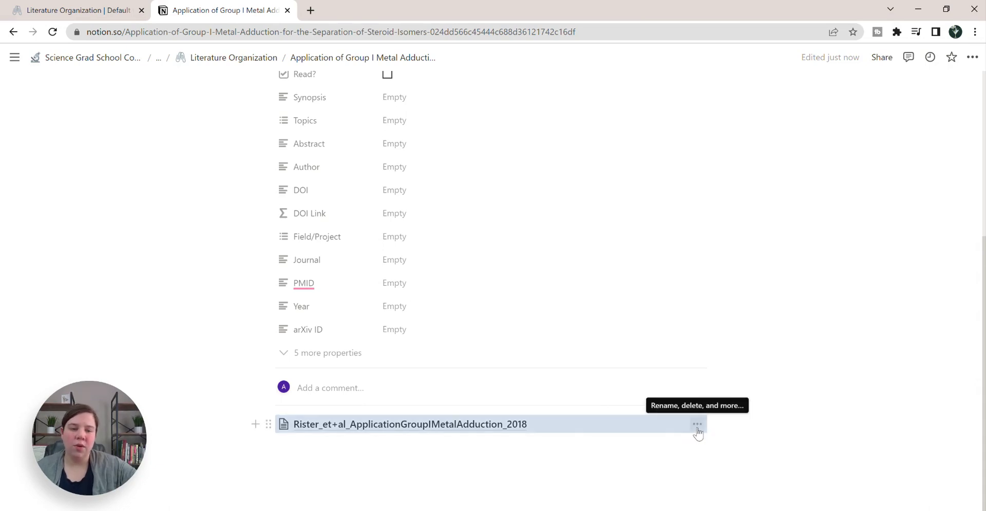
click(699, 429)
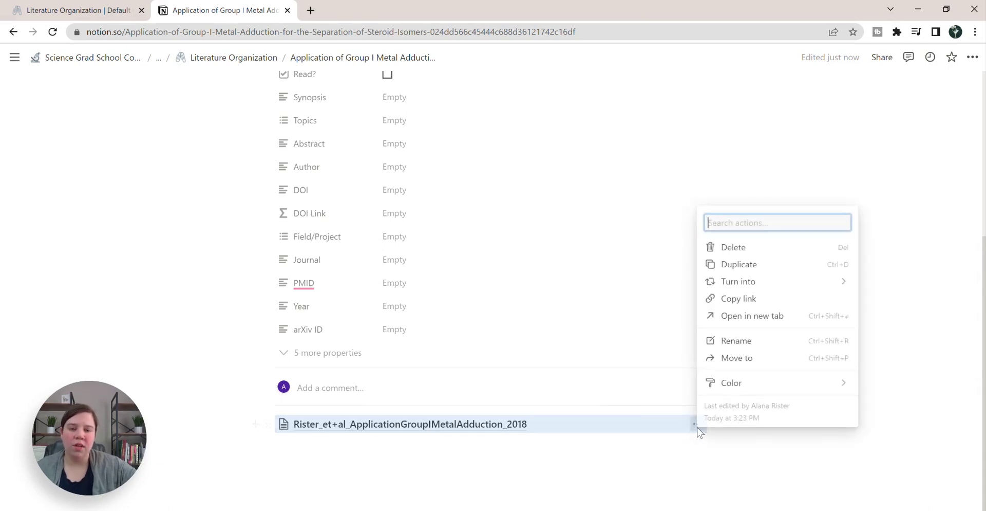
click(792, 446)
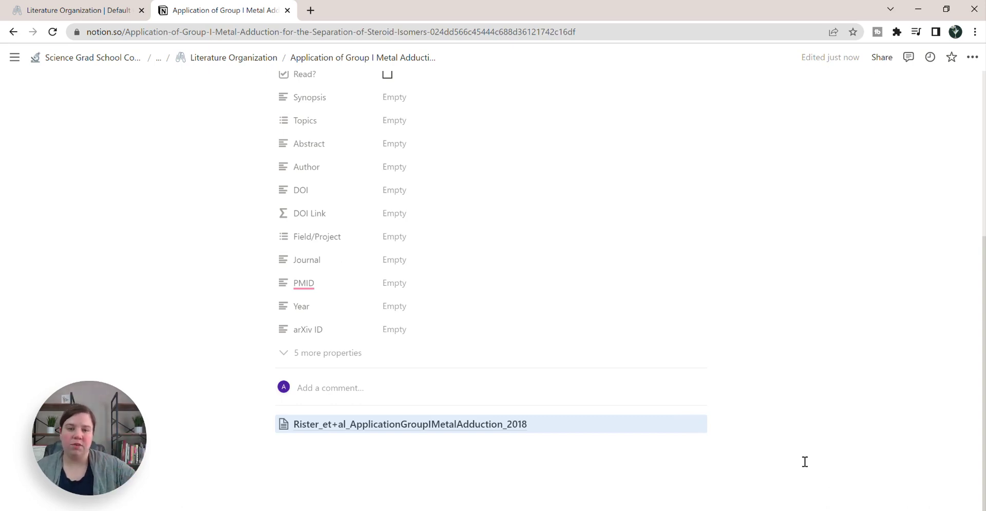
click(698, 425)
mouse_move(755, 282)
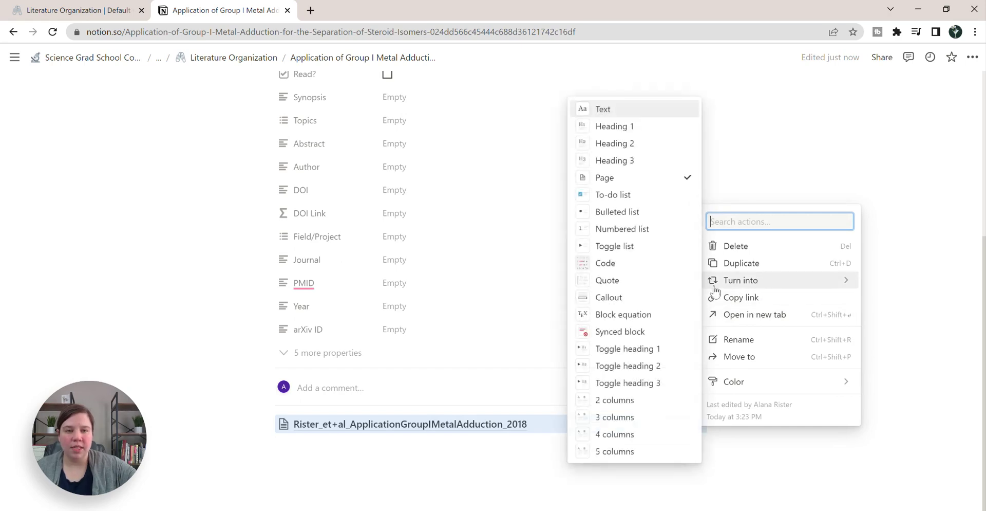
click(616, 117)
scroll(775, 242, down, 10)
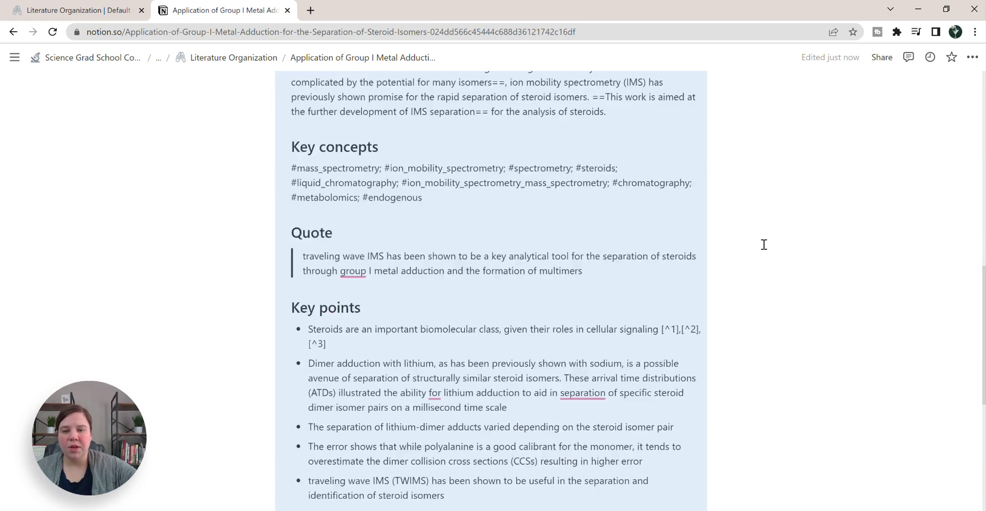
scroll(489, 198, down, 7)
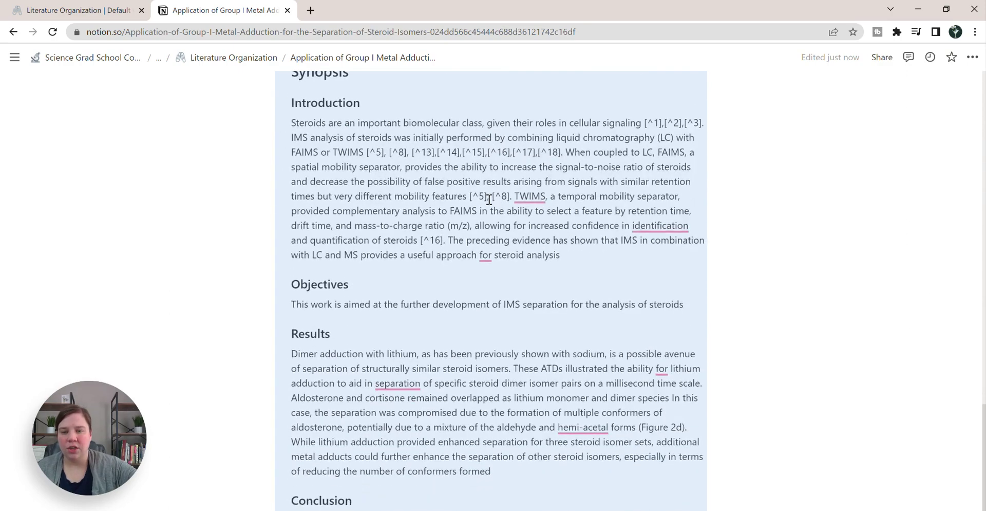
scroll(489, 199, down, 4)
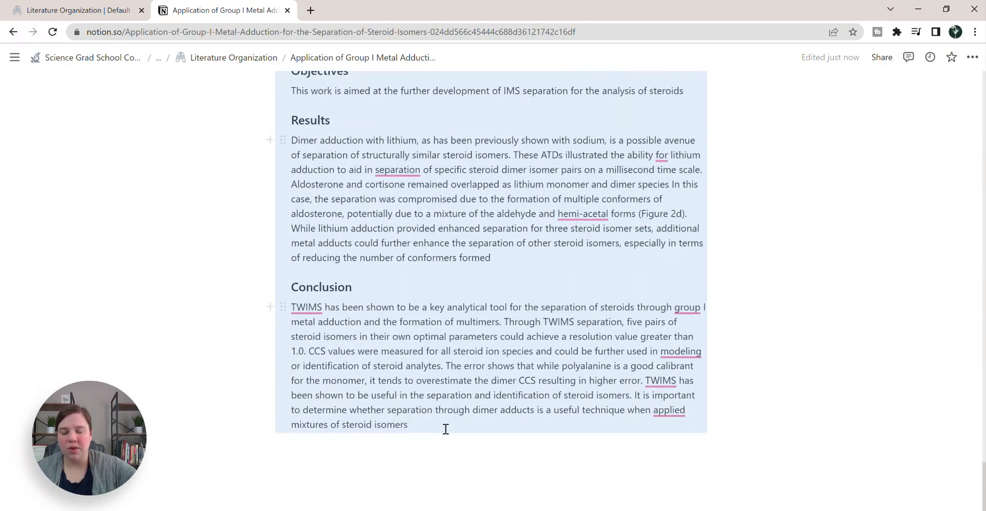
scroll(461, 360, up, 10)
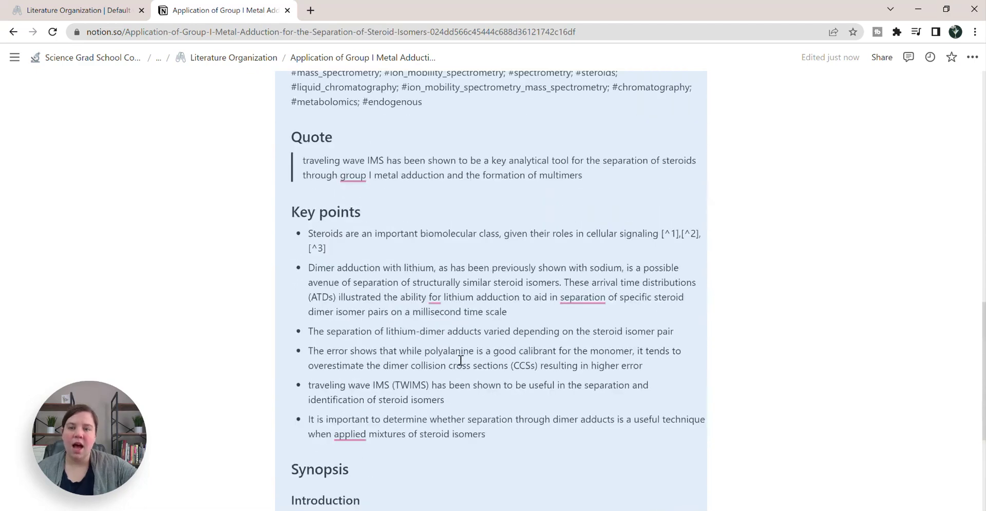
scroll(461, 360, up, 4)
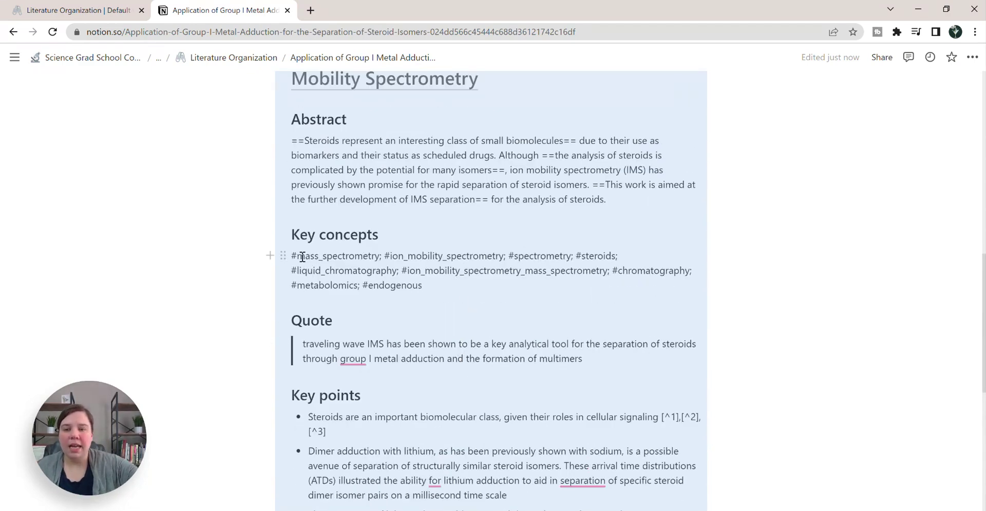
Step: Copy 'mass_spectrometry' from Key concepts and add it as the Topics tag 'mass spectrometry'
drag(300, 256, 378, 259)
key(ctrl+c)
scroll(471, 349, up, 10)
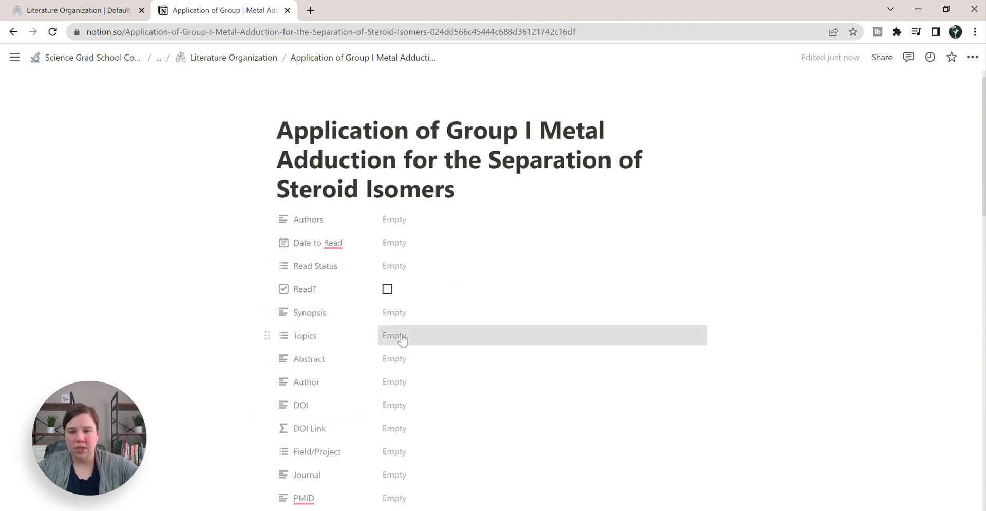
click(403, 338)
key(ctrl+v)
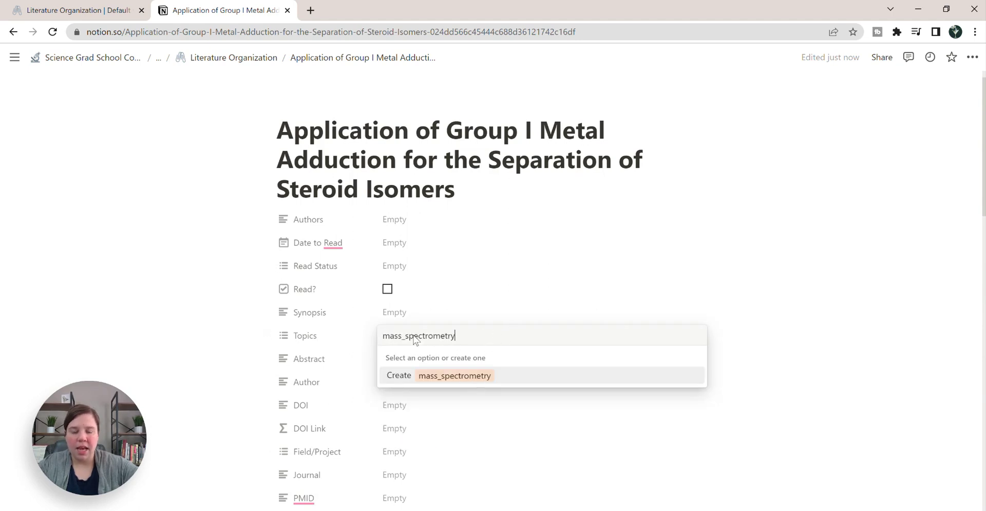
key(BackSpace)
click(471, 377)
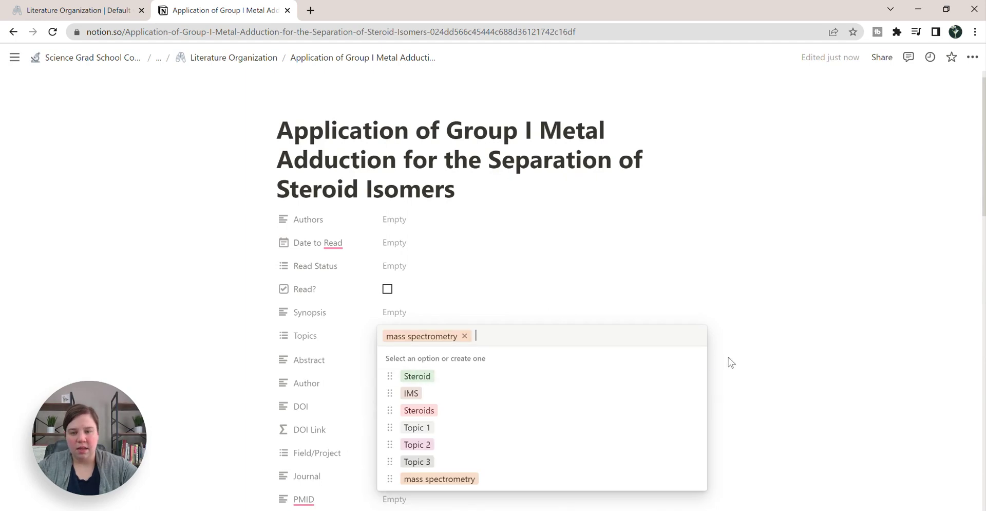
click(770, 353)
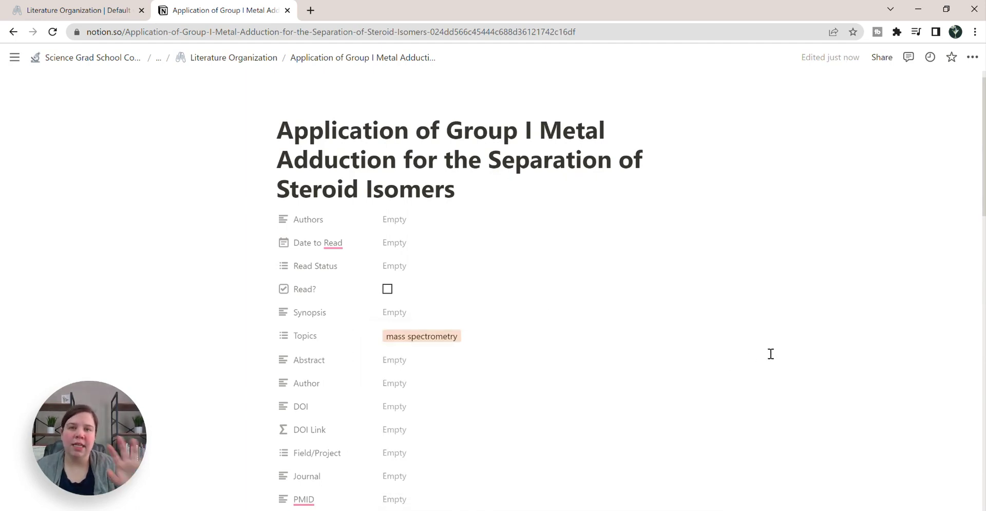
Step: Copy the summary's Introduction-through-Conclusion text into the paper's Synopsis property
scroll(619, 344, down, 10)
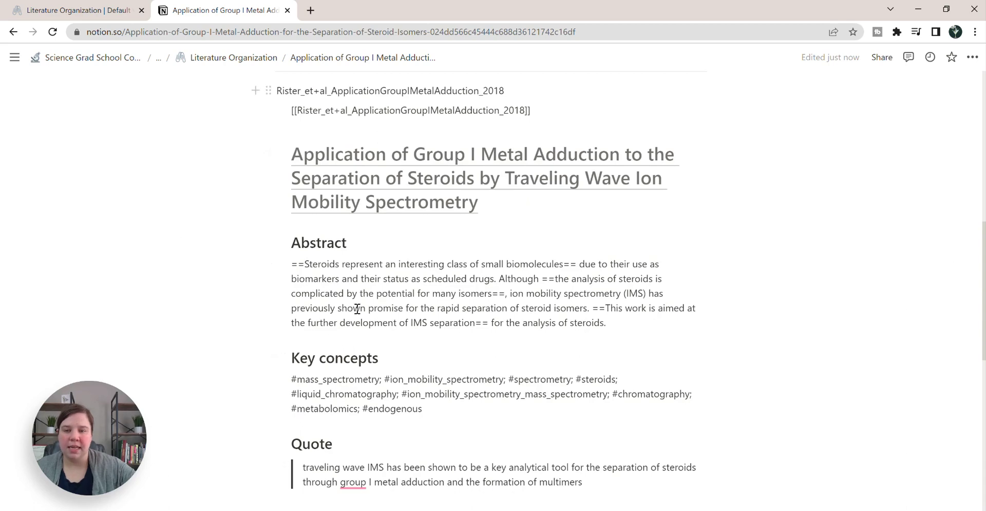
scroll(544, 288, up, 7)
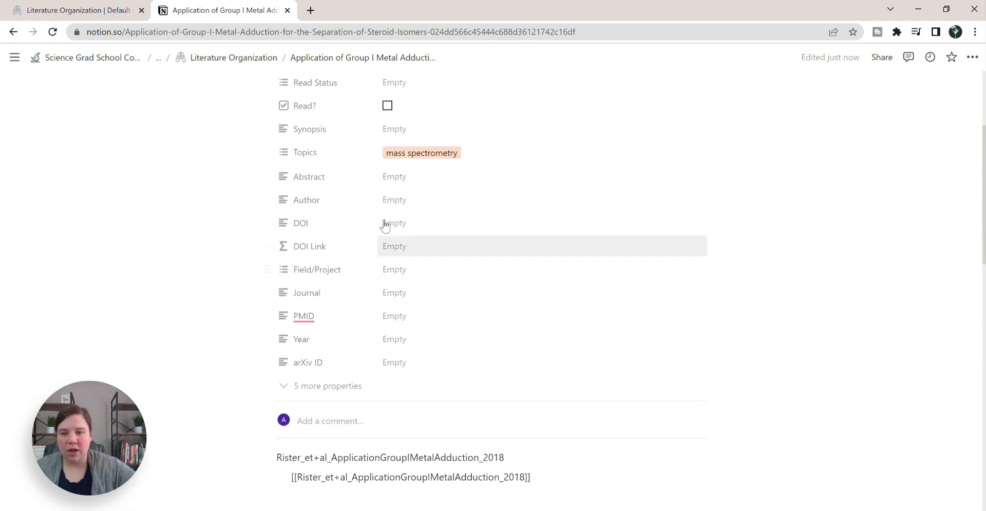
scroll(393, 359, up, 1)
scroll(396, 348, up, 3)
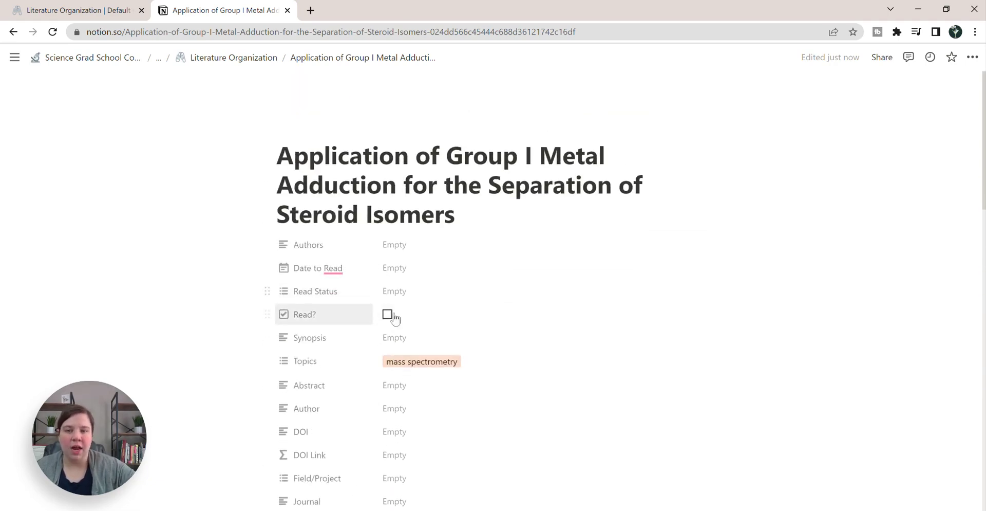
scroll(409, 333, down, 6)
scroll(415, 331, down, 12)
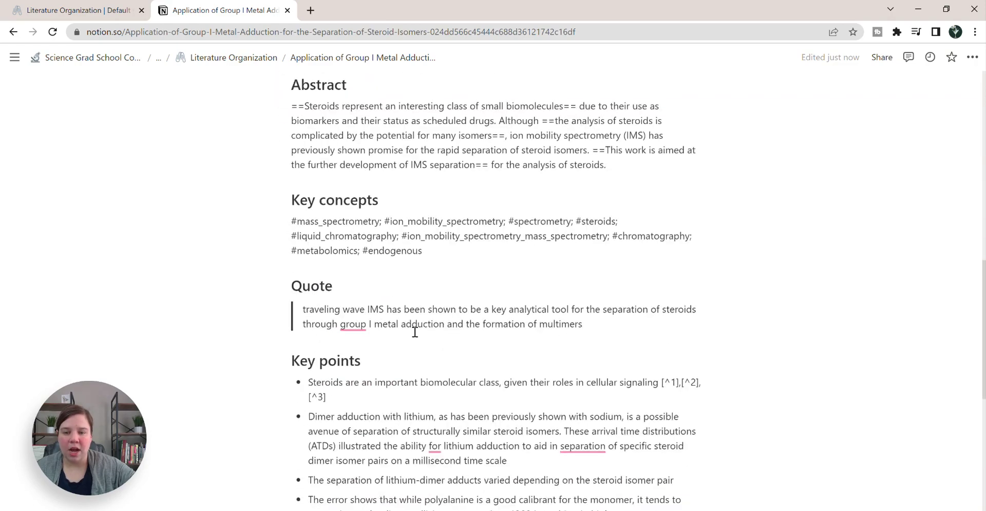
scroll(415, 331, down, 7)
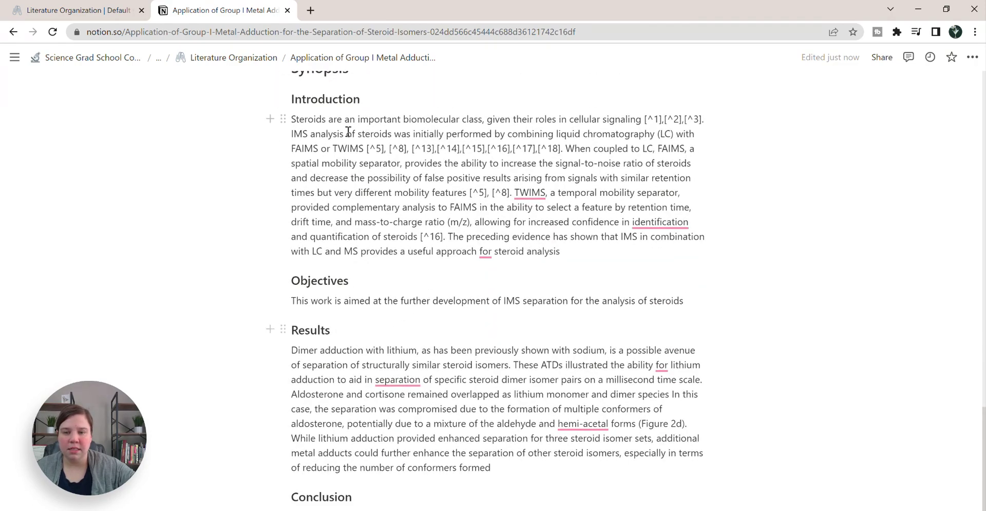
scroll(321, 321, down, 4)
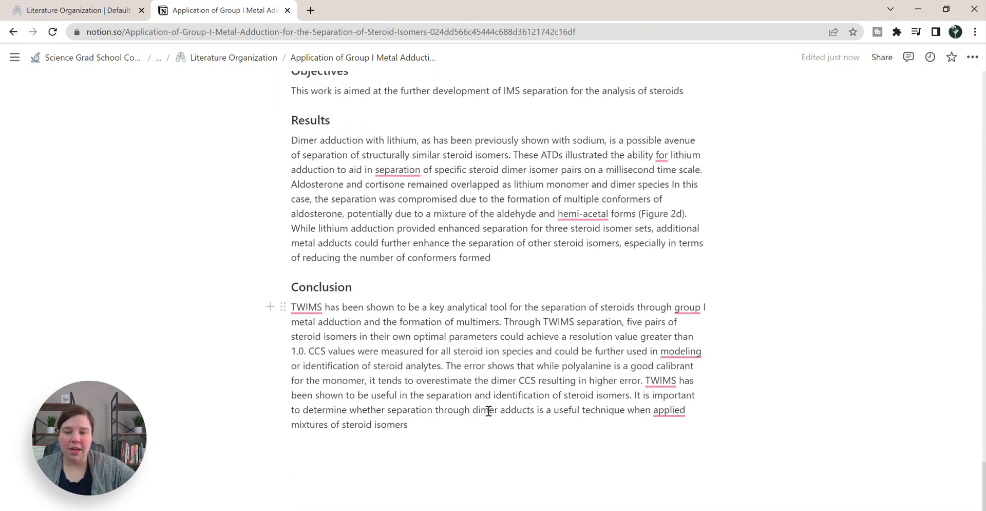
drag(419, 418, 279, 416)
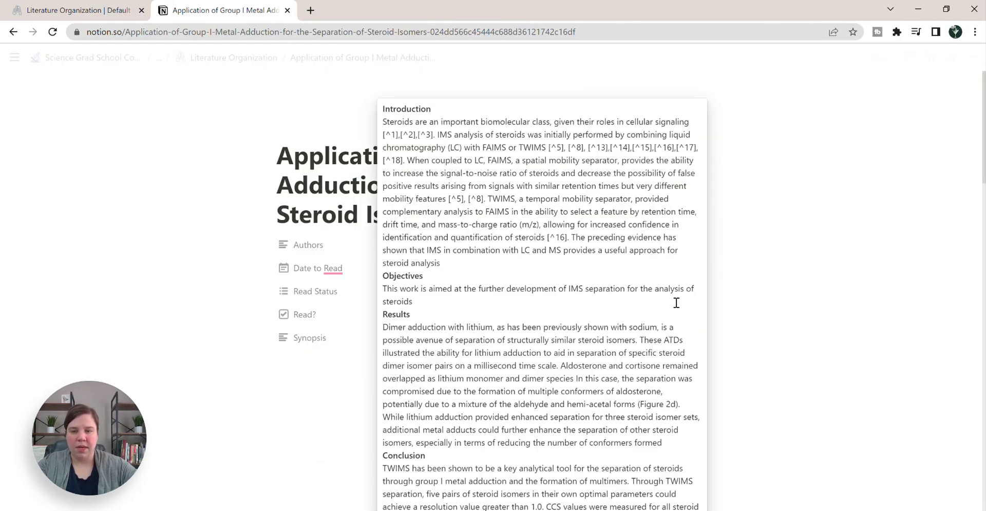
click(775, 300)
scroll(490, 285, down, 3)
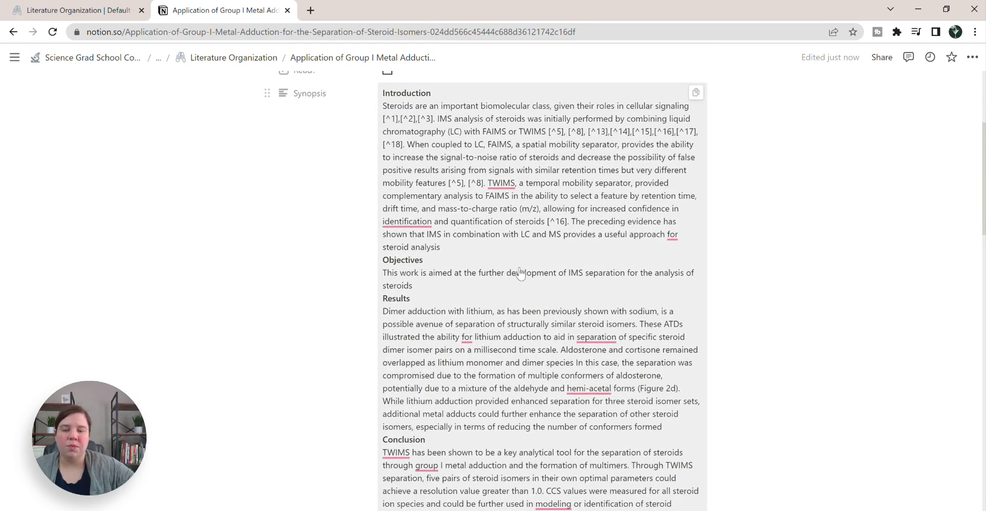
scroll(519, 273, up, 3)
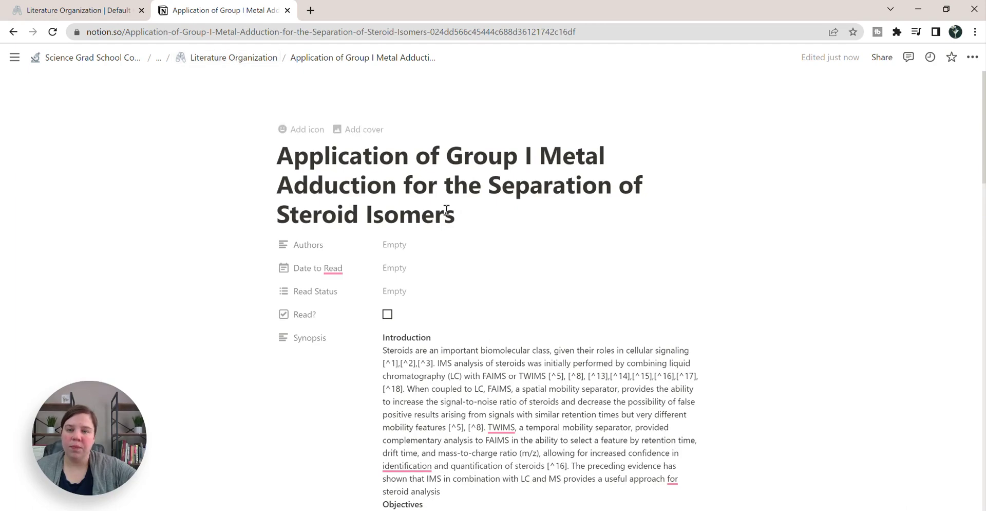
Step: Add a new line reading 'Awesome Possum' right after '#endogenous' in the Key concepts list
scroll(534, 210, down, 5)
scroll(533, 210, down, 10)
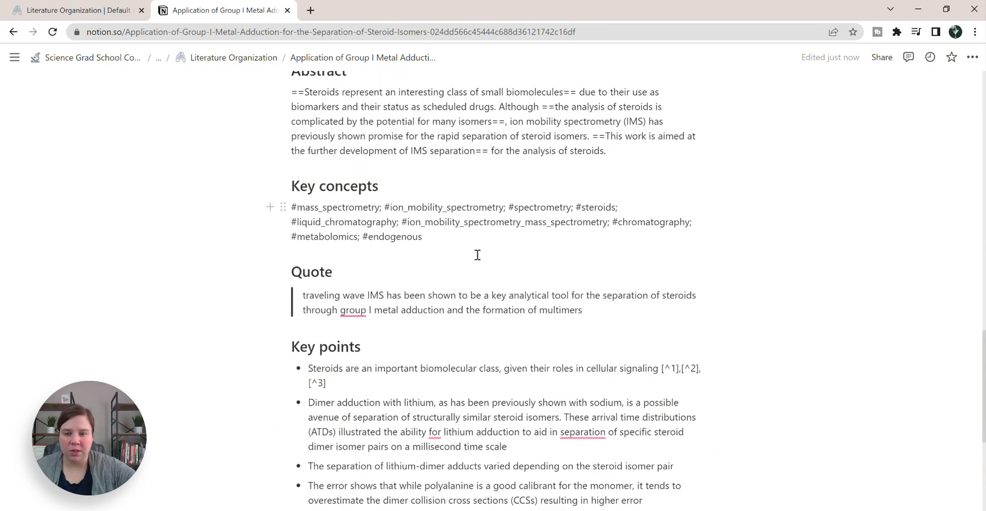
key(ctrl+a)
click(431, 236)
key(Return)
key(Return)
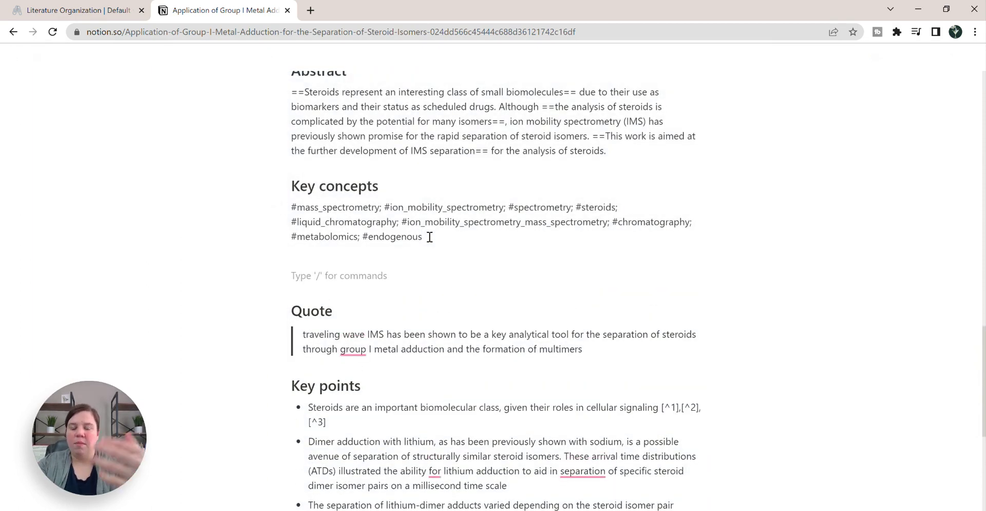
text(Awe)
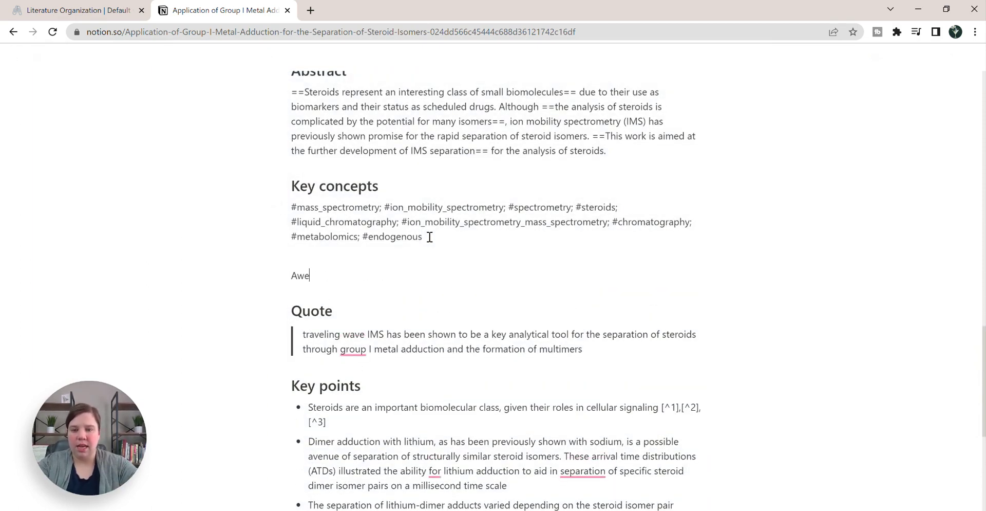
text(some Possum)
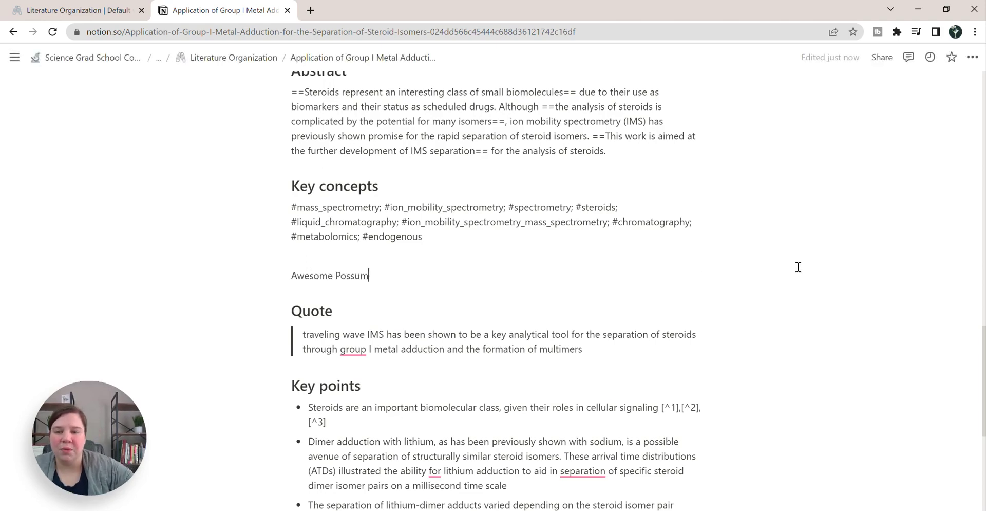
scroll(526, 264, up, 15)
scroll(589, 275, up, 3)
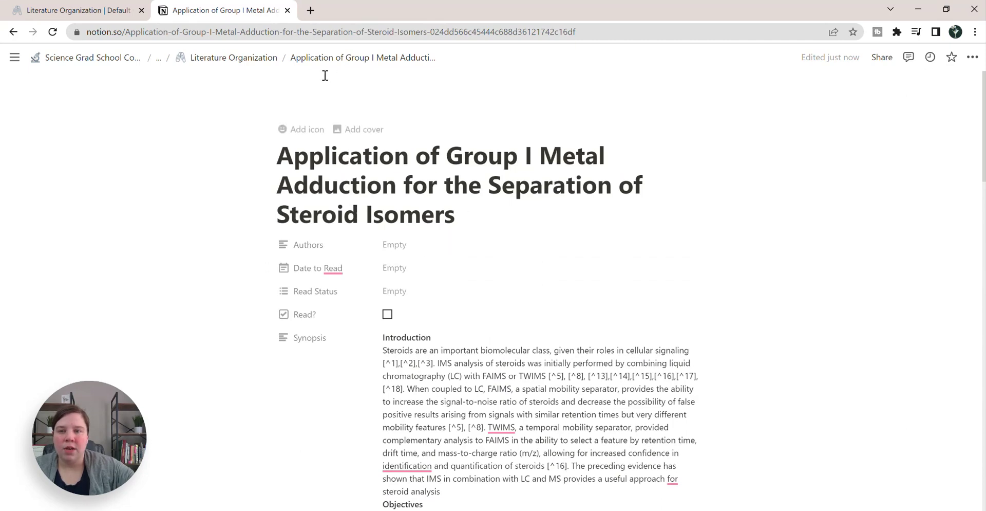
Step: Go back to Literature Organization and search the table for 'awesome Possum', which matches nothing
click(233, 57)
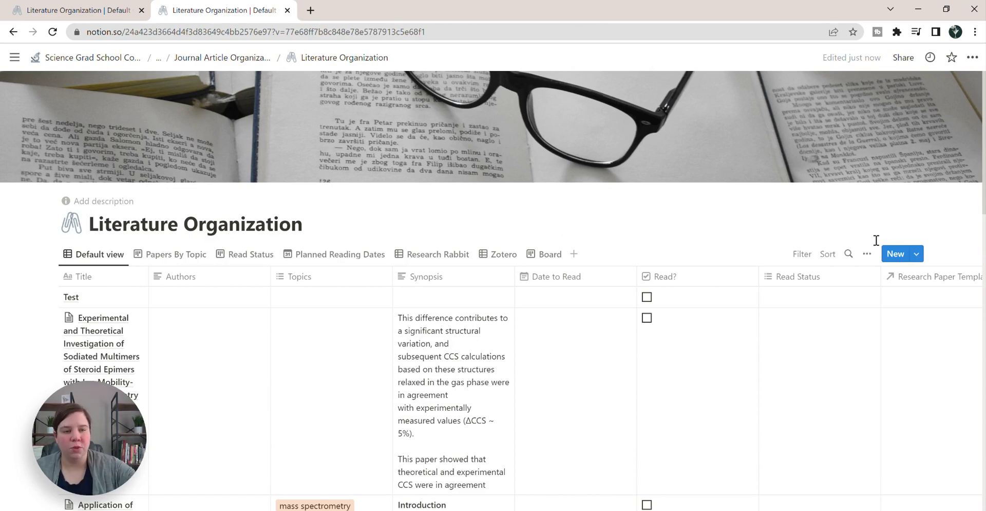
click(848, 253)
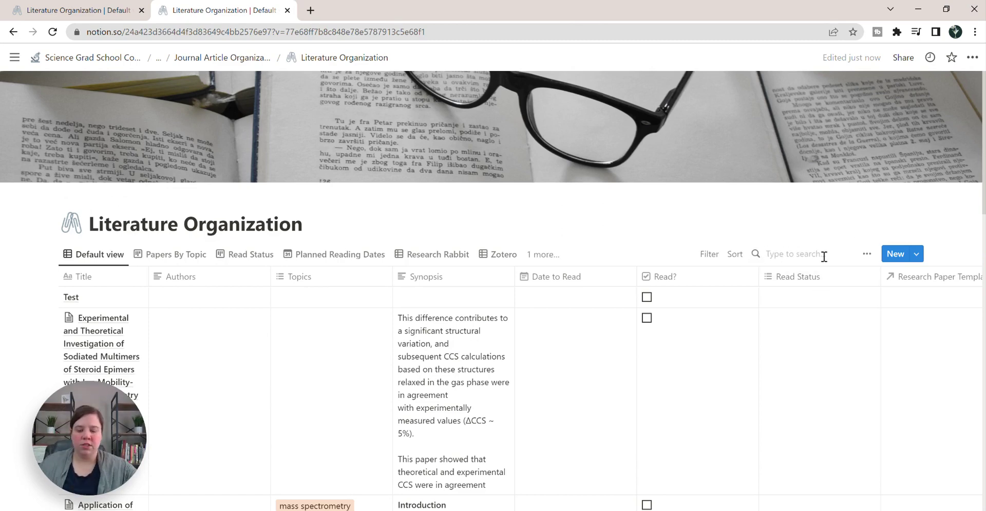
text(awesome Possum)
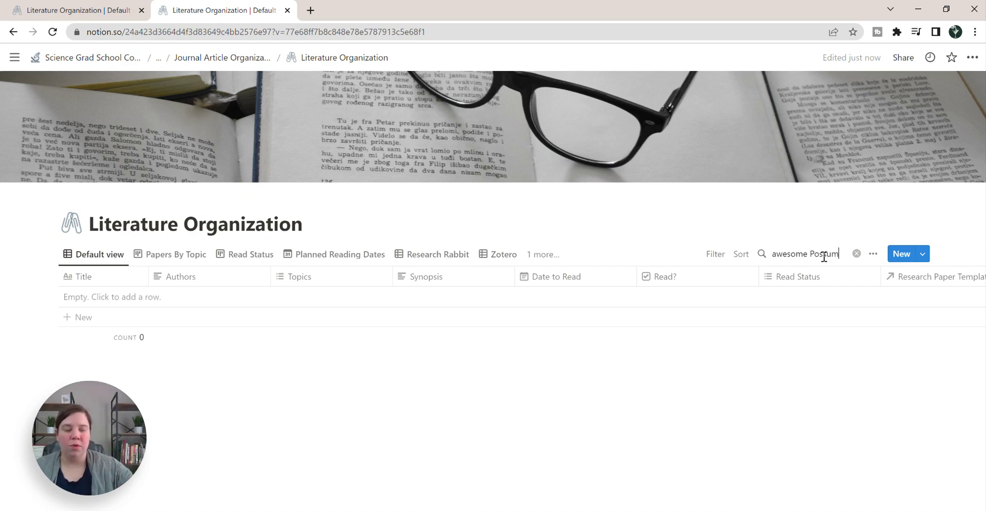
key(BackSpace)
key(BackSpace)
key(BackSpace)
key(BackSpace)
key(BackSpace)
key(BackSpace)
key(BackSpace)
key(BackSpace)
key(BackSpace)
key(BackSpace)
key(BackSpace)
key(BackSpace)
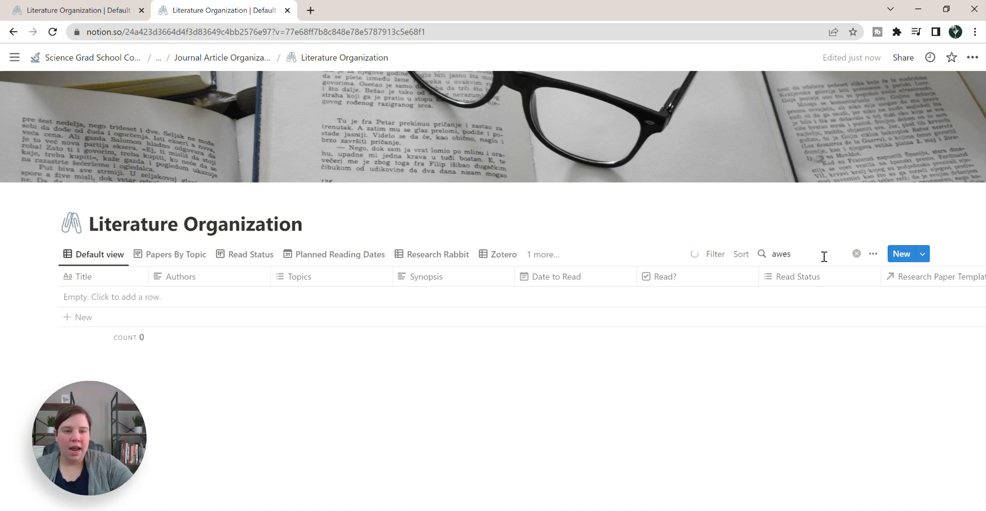
Step: Clear the table search and read through the steroid paper's Synopsis cell
key(BackSpace)
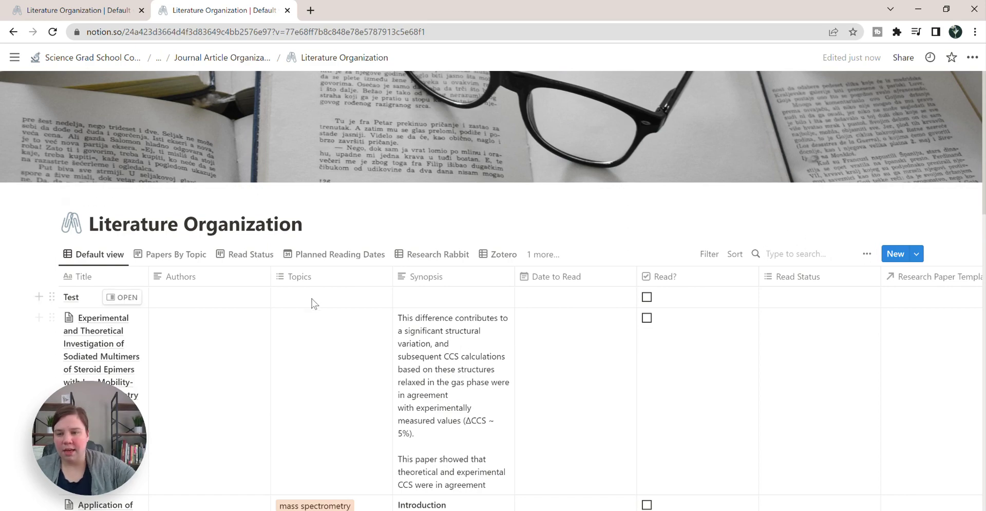
scroll(312, 298, down, 5)
scroll(447, 289, down, 6)
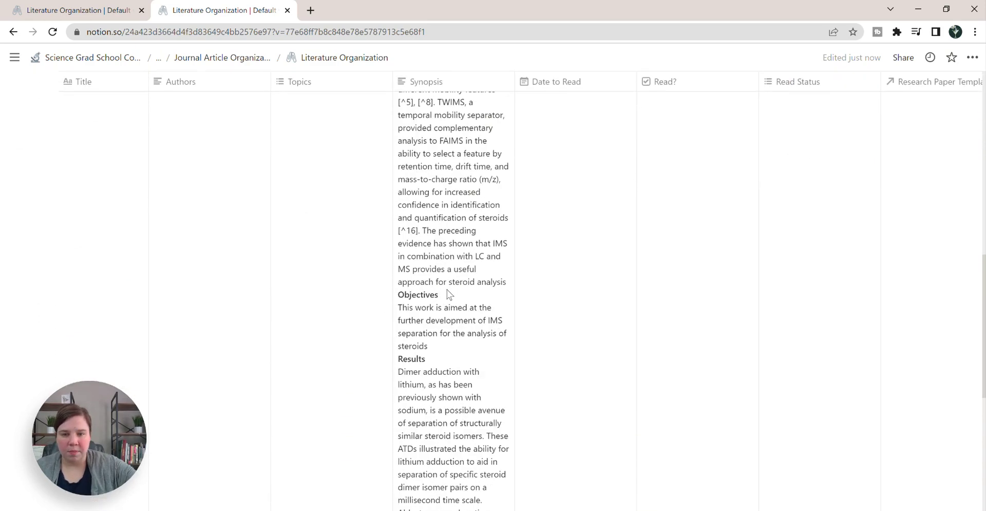
double_click(508, 282)
scroll(506, 292, down, 4)
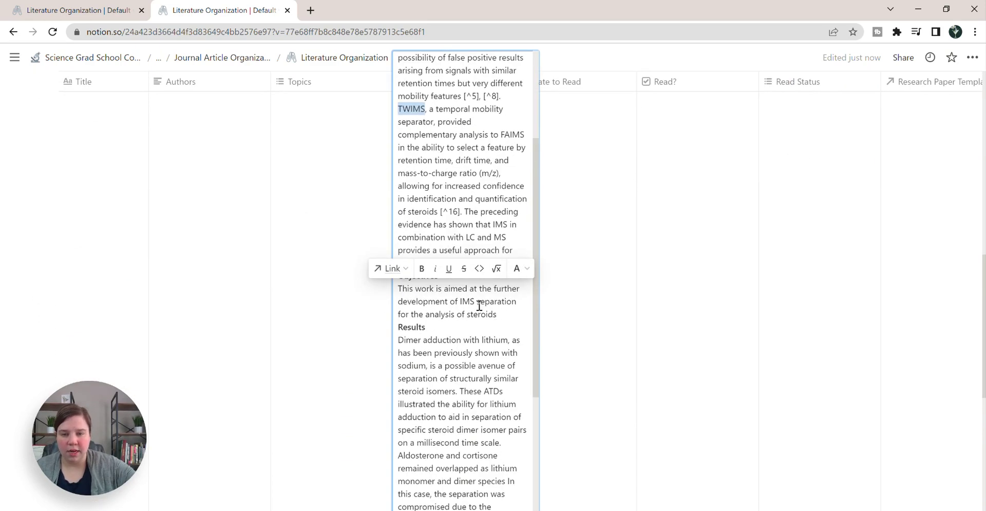
key(Escape)
scroll(833, 255, up, 10)
Step: Search the table for 'Awesome Possum' to show only the steroid paper's row, then switch to Zotero
click(848, 254)
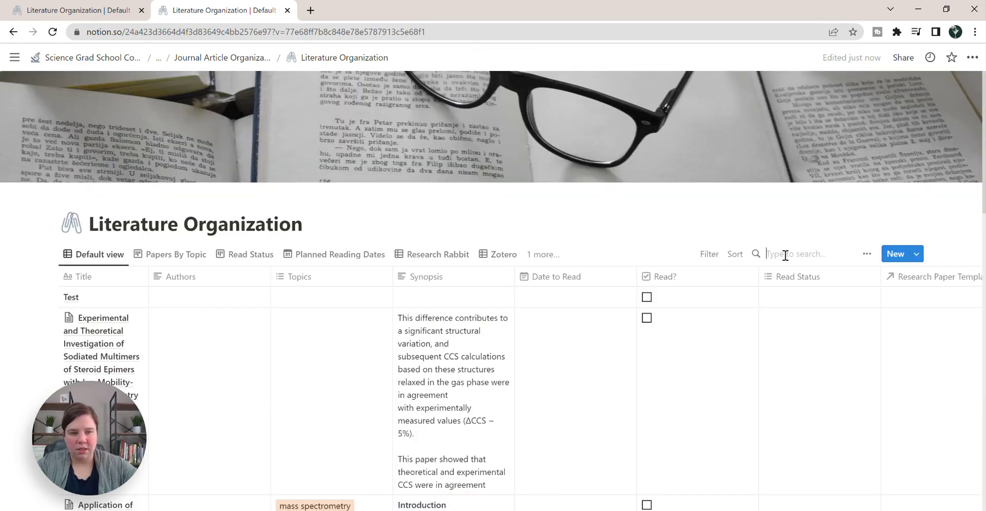
text(Awesome Possum)
scroll(353, 256, down, 5)
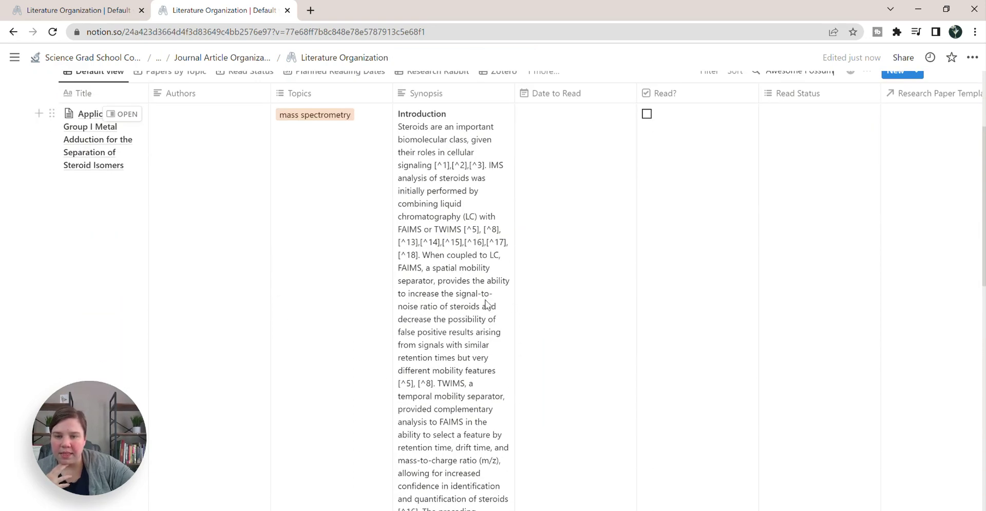
scroll(483, 309, down, 4)
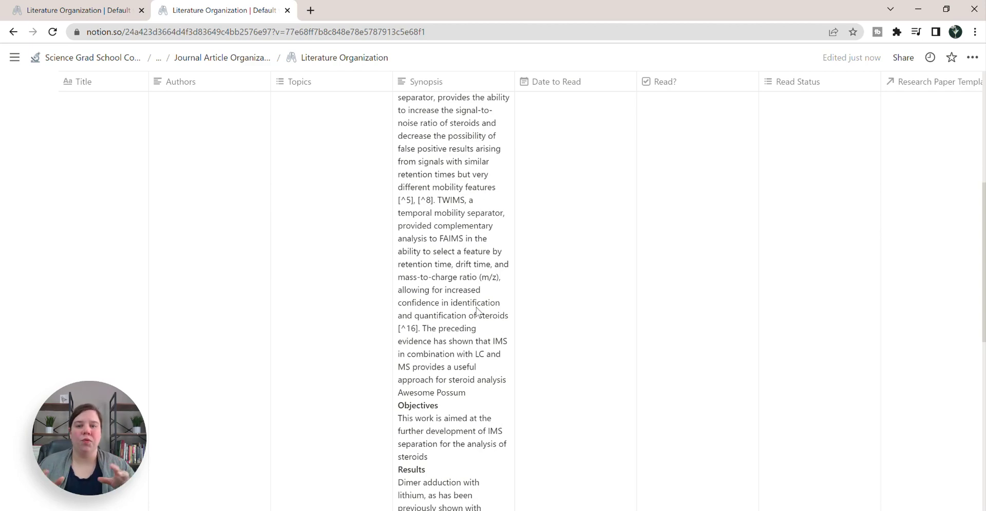
scroll(478, 312, up, 8)
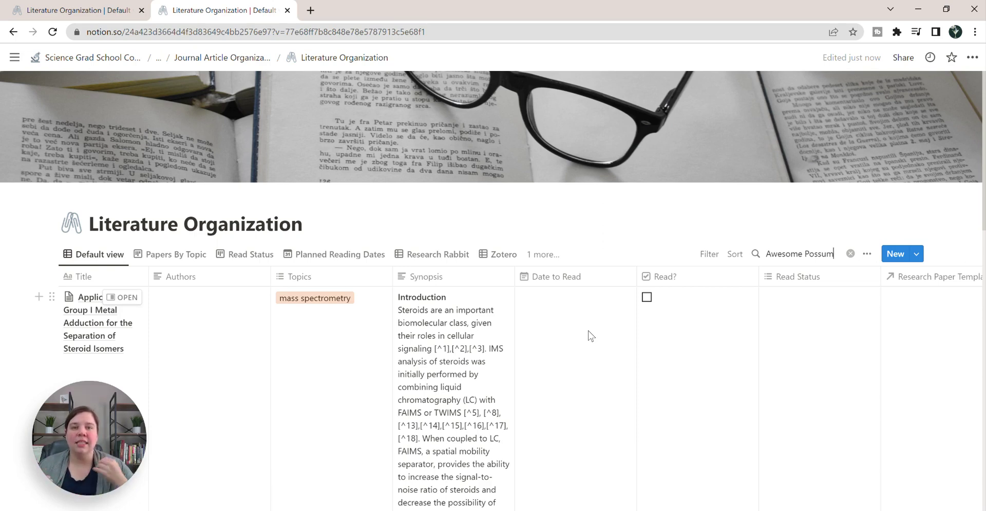
key(alt+Tab)
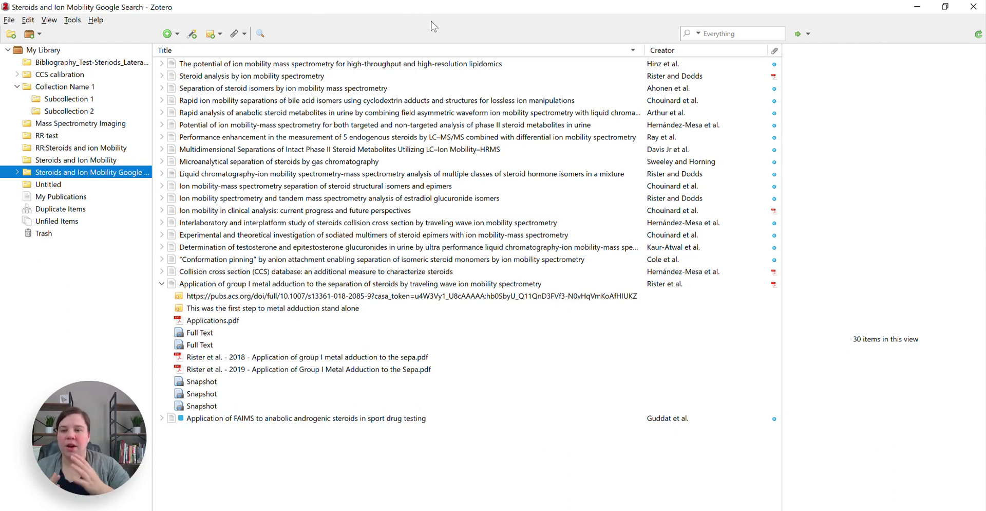
Step: Select the Group I metal adduction paper and check its bibliographic details
click(161, 283)
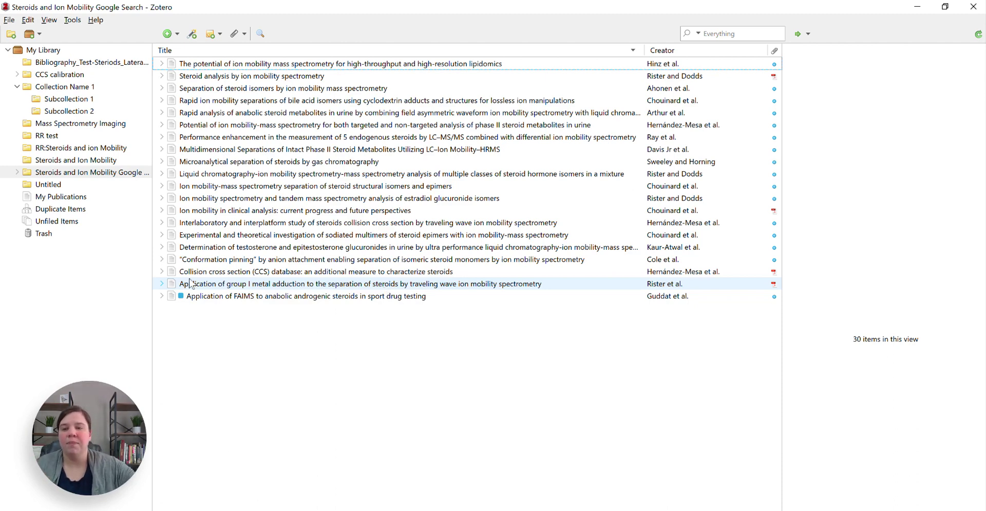
click(176, 287)
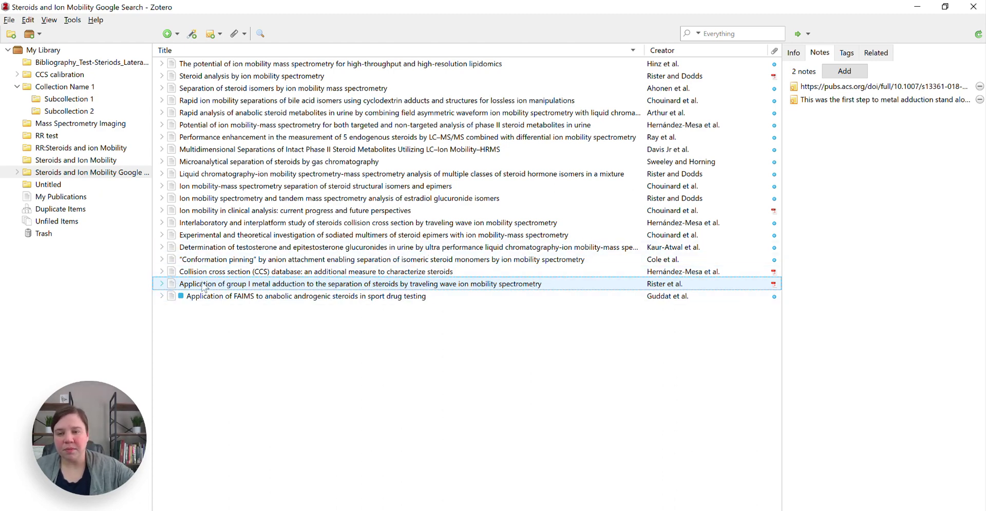
click(794, 53)
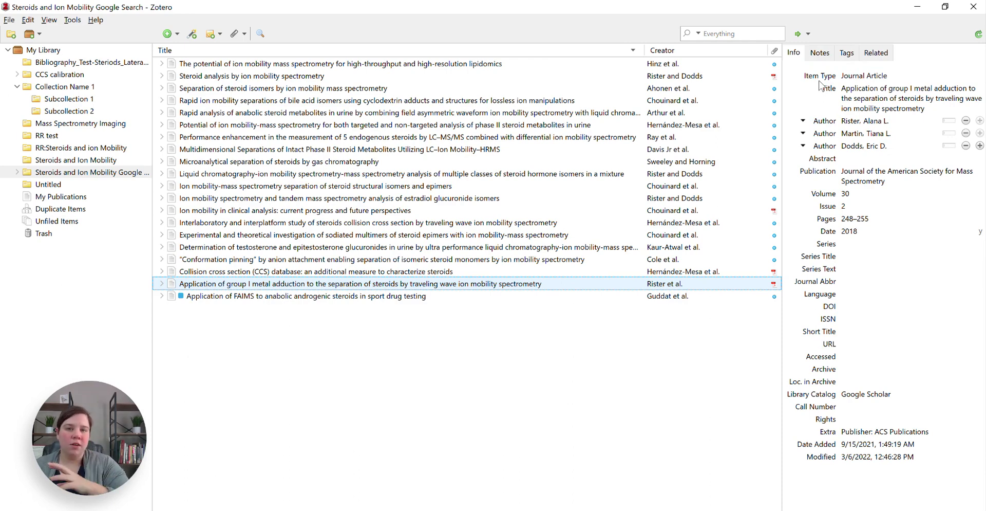
Step: Add a new empty child note to the paper and bring up the Downloads folder in File Explorer
click(820, 53)
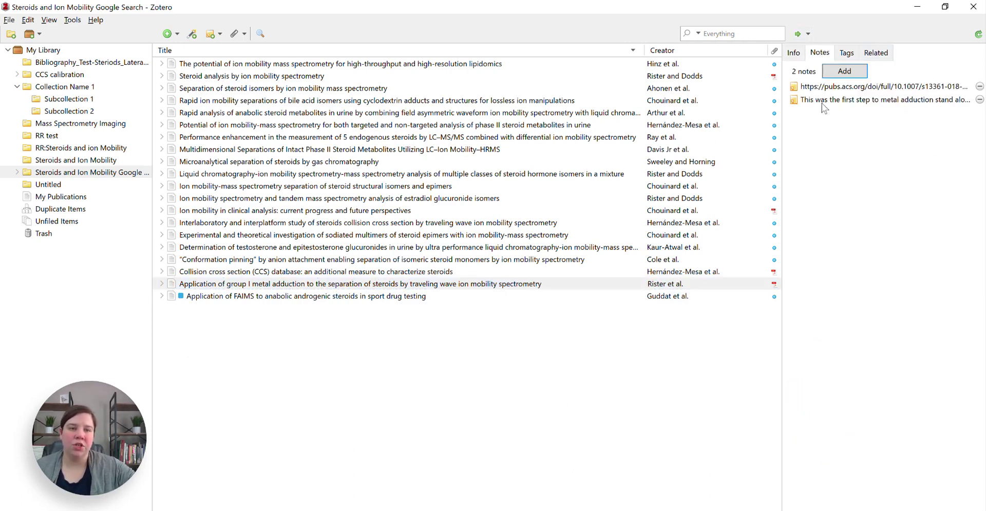
click(845, 71)
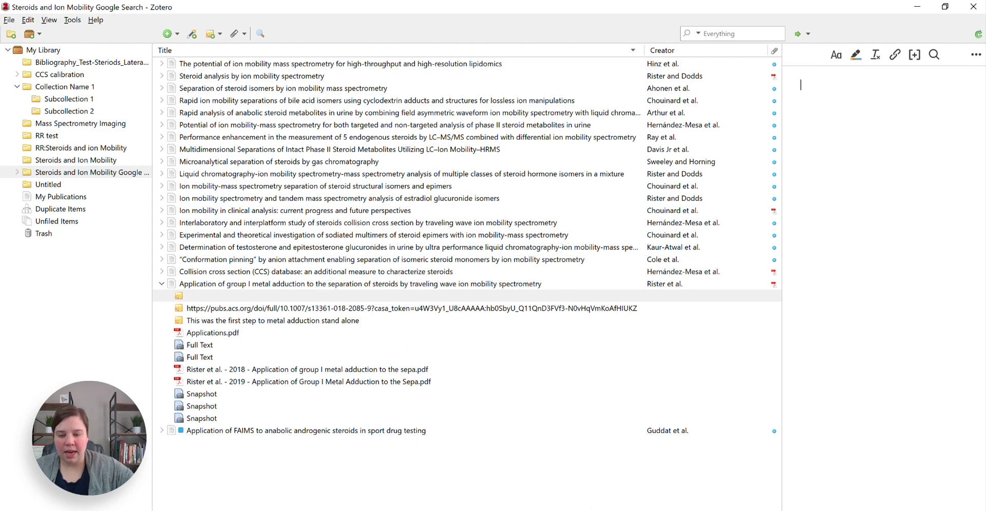
key(super+e)
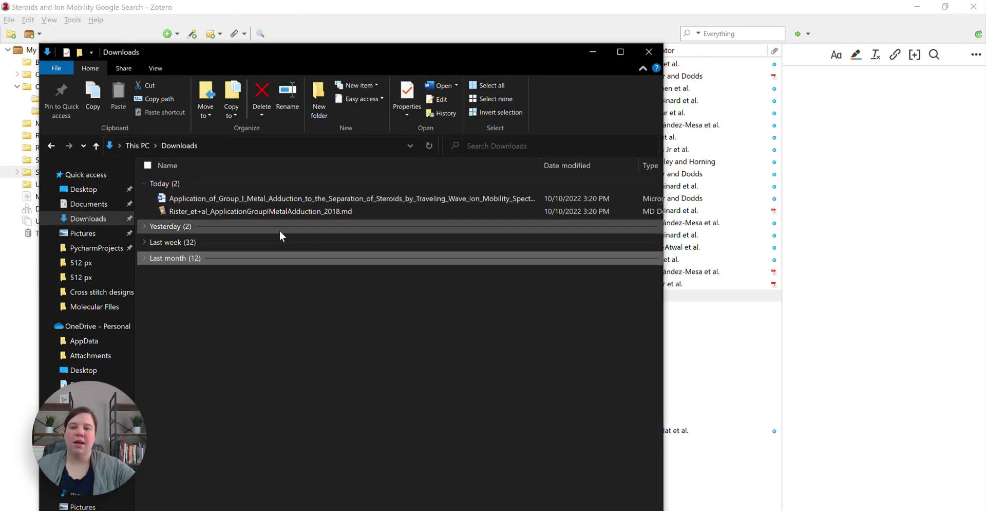
Step: Open the Scholarcy summary .docx from Downloads in Word and copy its text from 2018 to the end
click(254, 200)
double_click(254, 202)
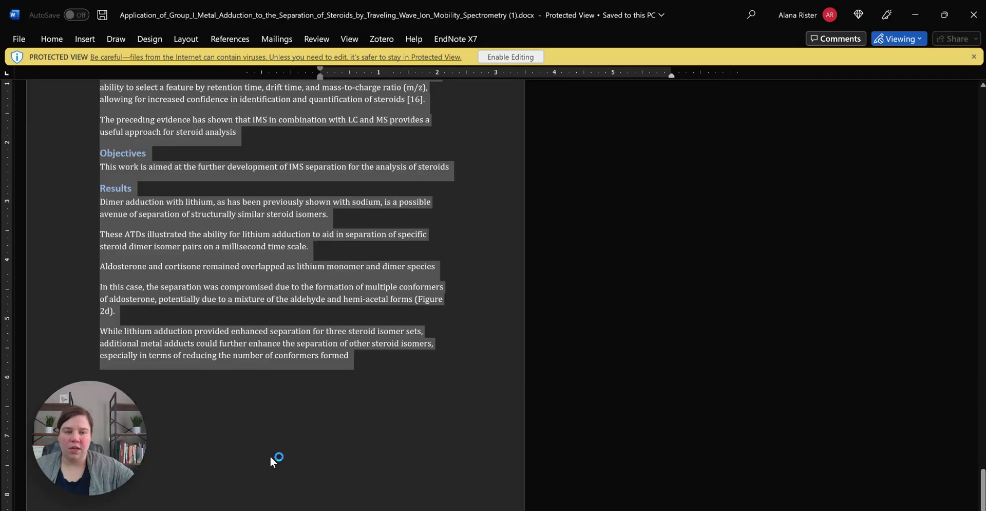
scroll(309, 308, up, 8)
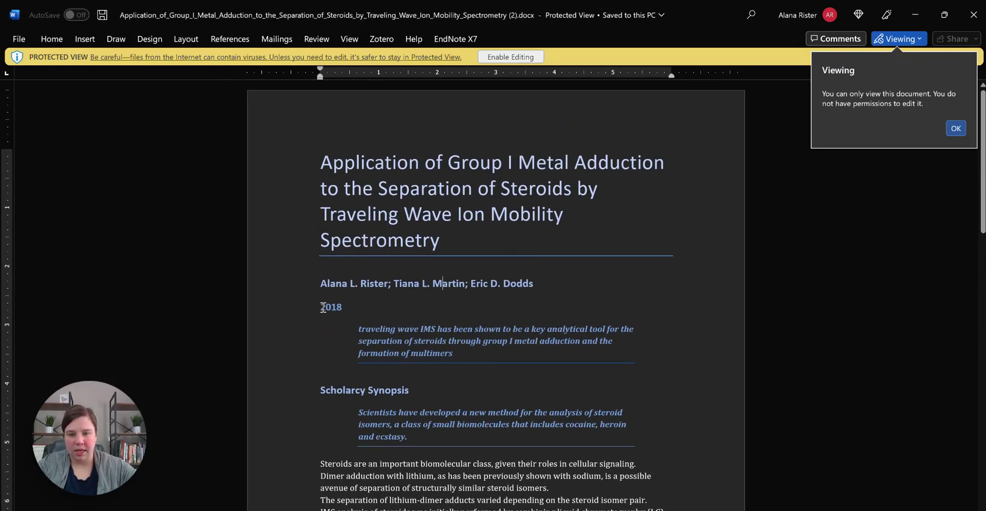
drag(323, 307, 590, 494)
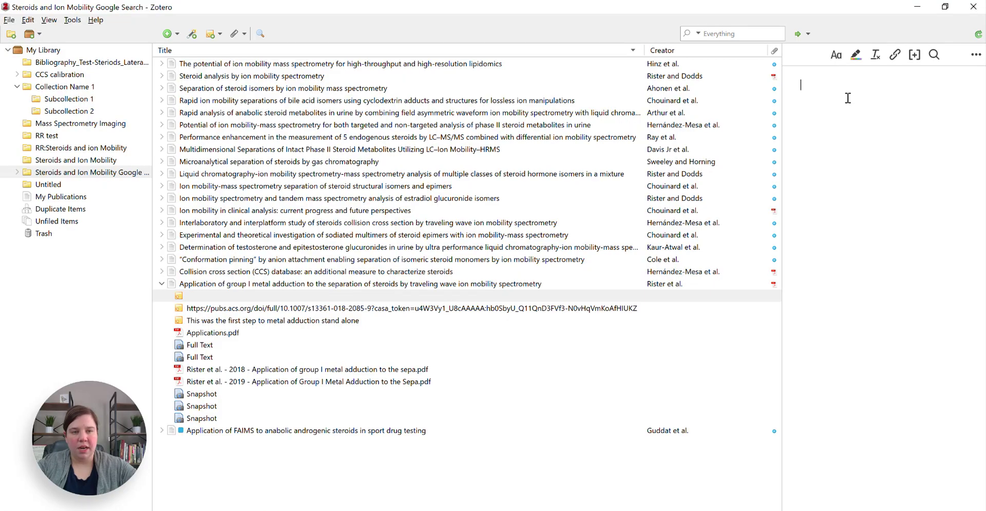
Step: Paste the copied Scholarcy summary into the empty Zotero note
key(ctrl+v)
scroll(848, 97, down, 15)
scroll(839, 171, down, 10)
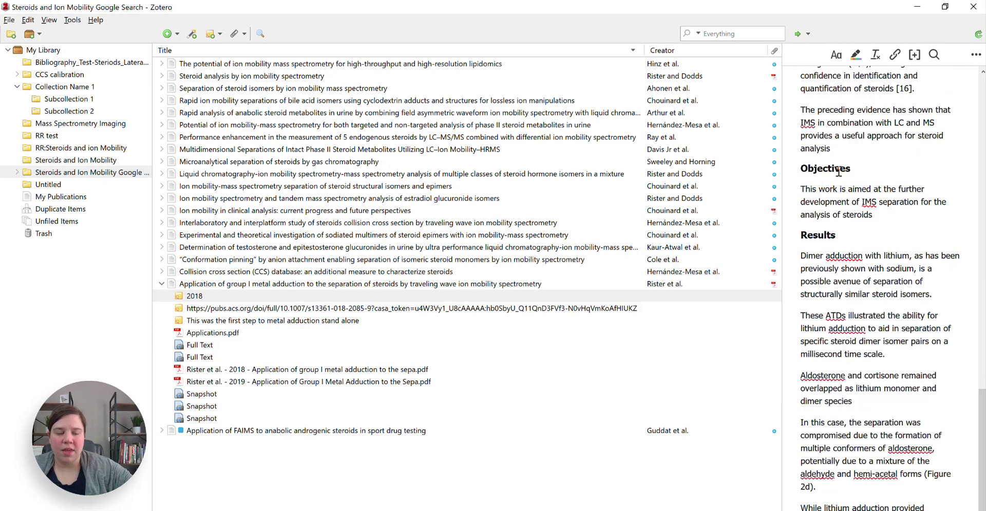
scroll(839, 171, up, 20)
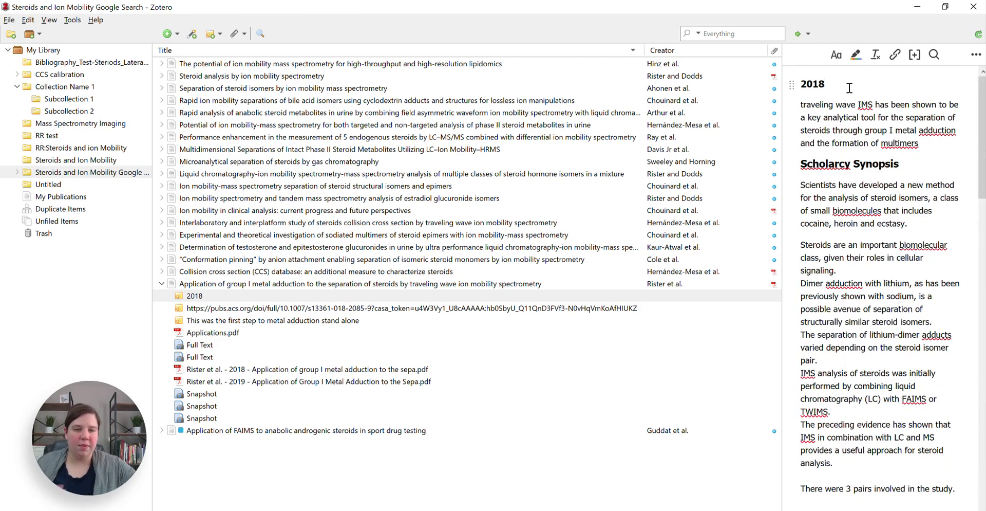
Step: Add an 'Awesome Possum' line under the 2018 heading and recheck the paper's child items
key(Return)
text(Awes)
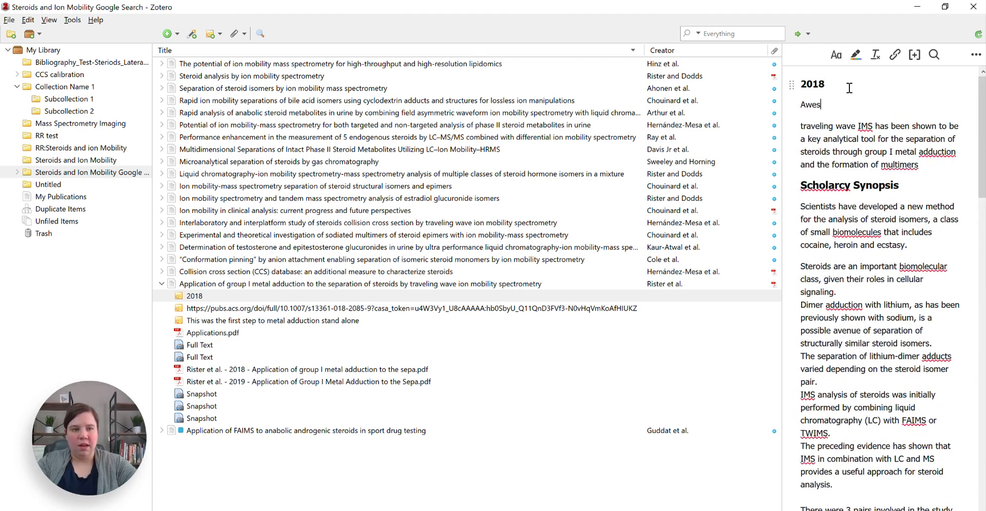
text(ome Possum)
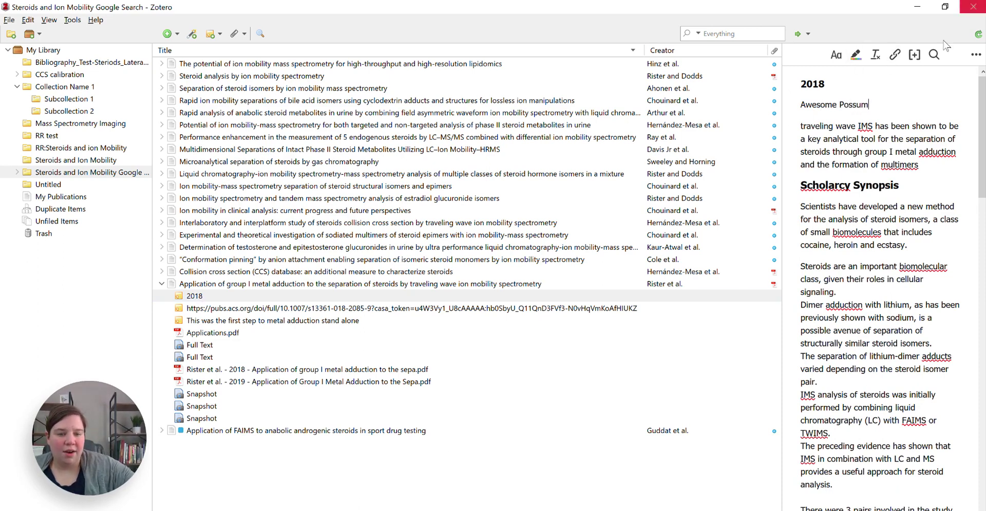
click(317, 281)
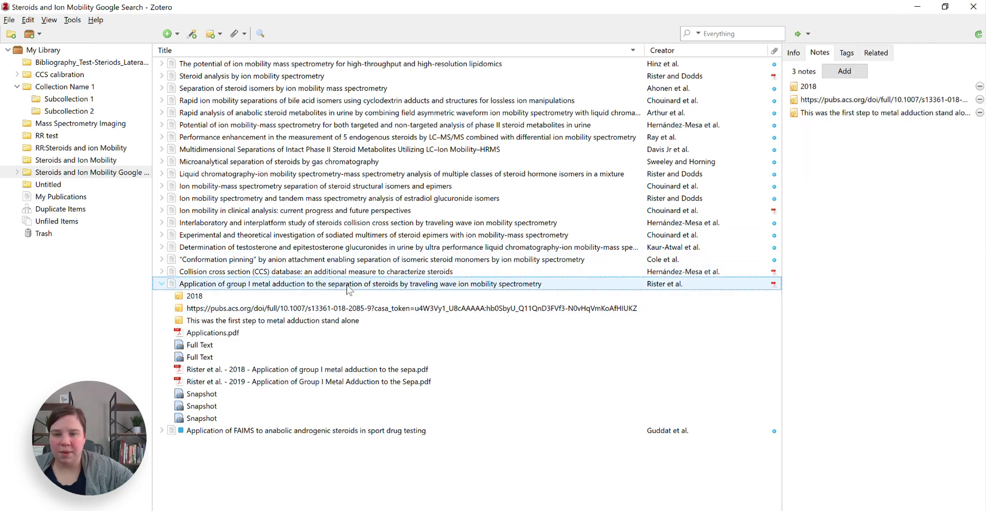
click(161, 284)
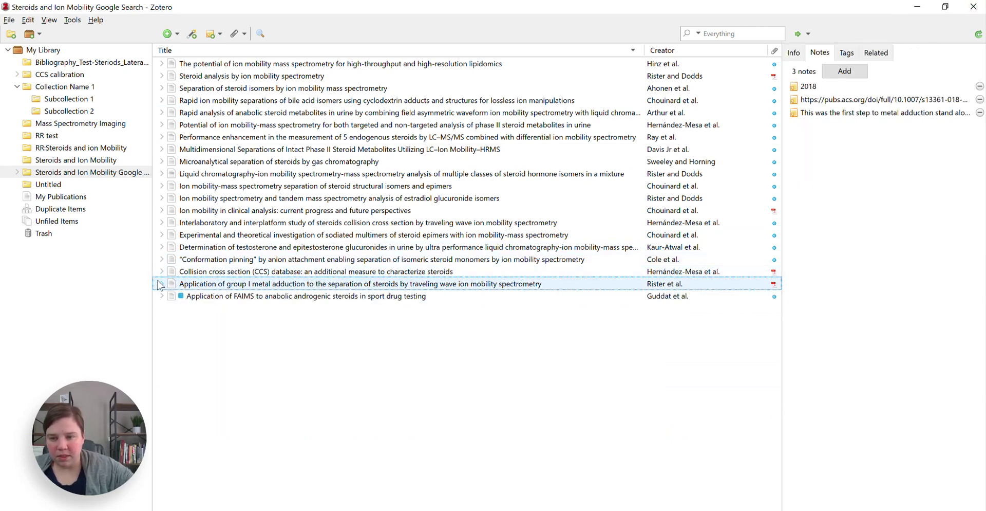
click(160, 284)
Step: Replace the note's 2018 heading with 'Scholarcy Summary'
click(195, 296)
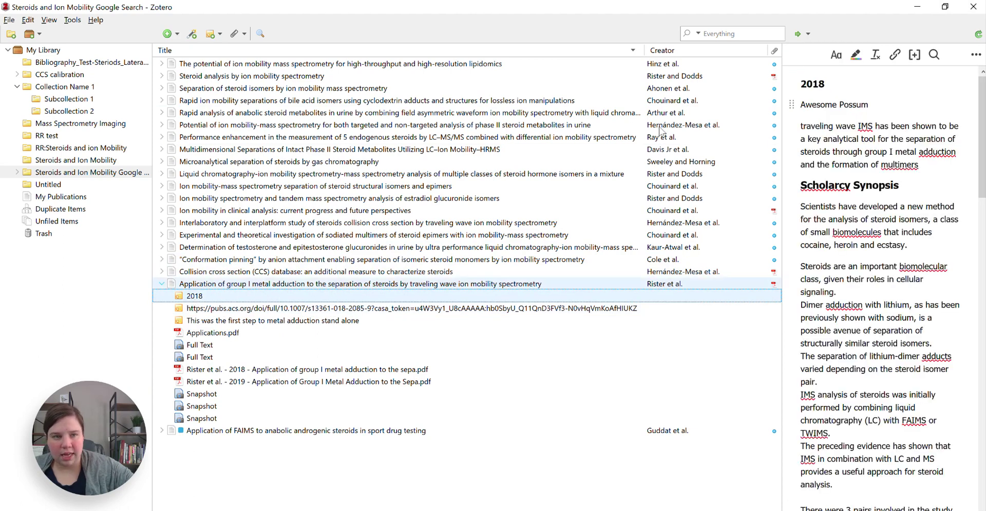
drag(825, 84, 805, 84)
text(Schola)
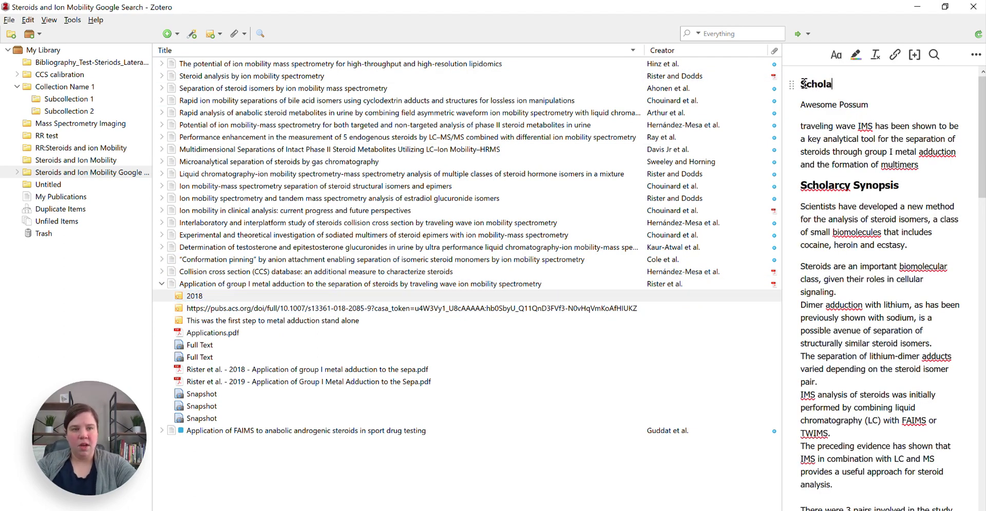
text(rcy Summary)
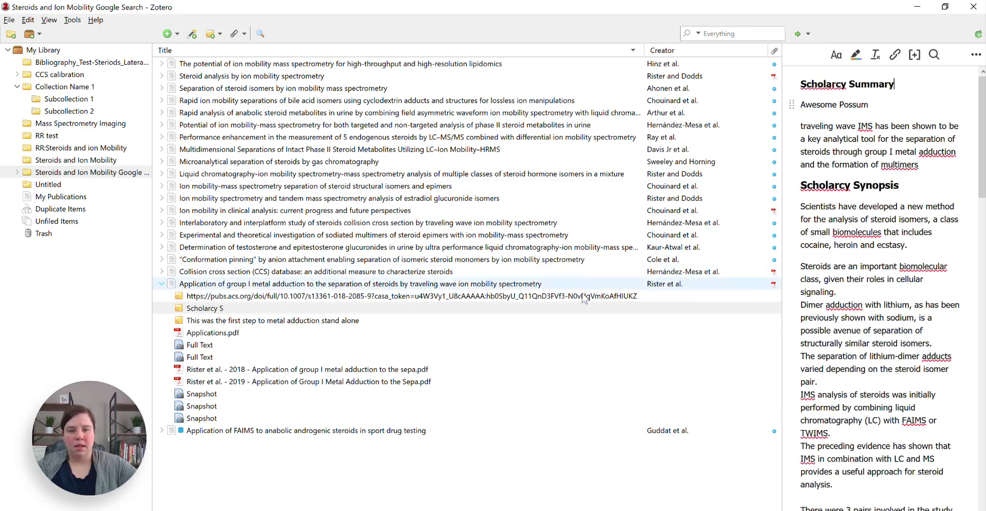
Step: Review the renamed note and the Applications.pdf attachment among the paper's child items
click(223, 309)
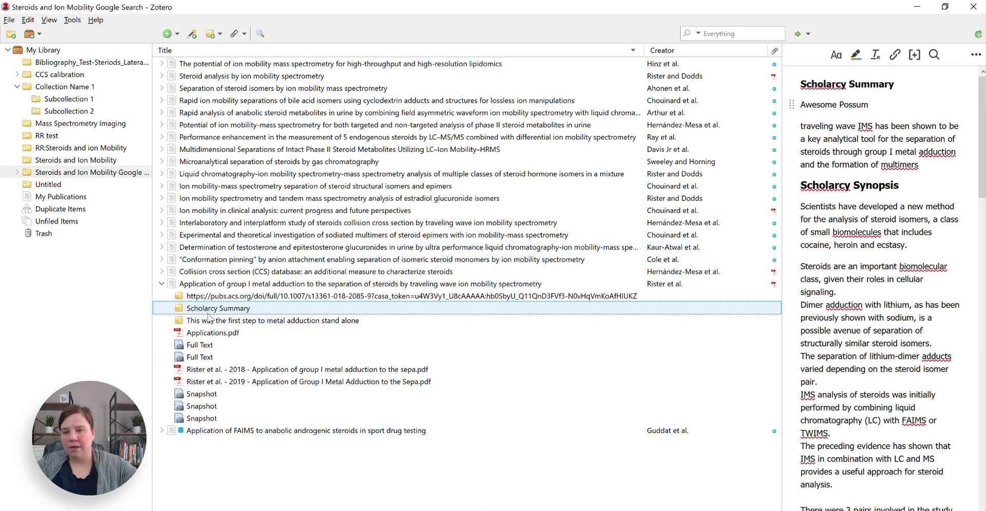
click(208, 332)
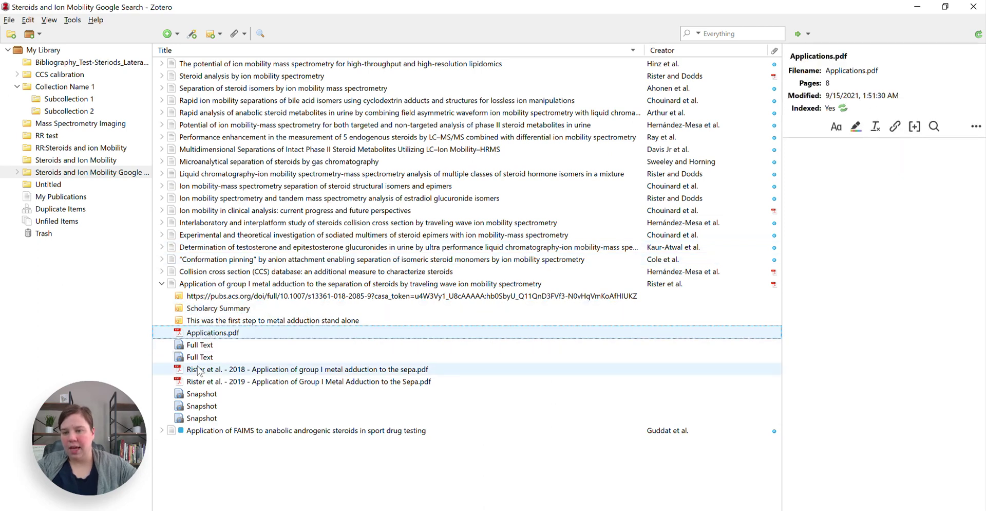
click(214, 308)
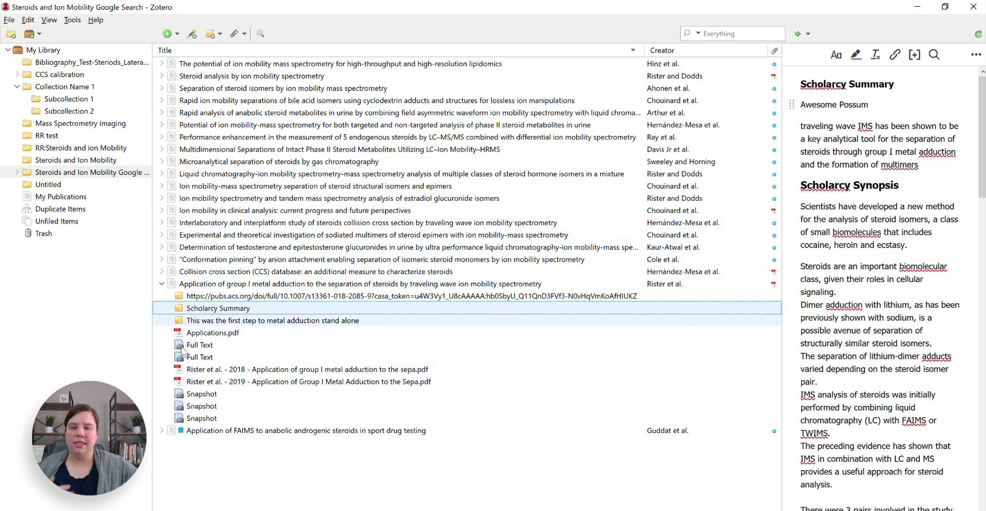
click(163, 284)
click(292, 185)
Step: Search the collection for 'Awesome Possum' and open the matching Scholarcy Summary note
click(739, 32)
text(Awesome Possum)
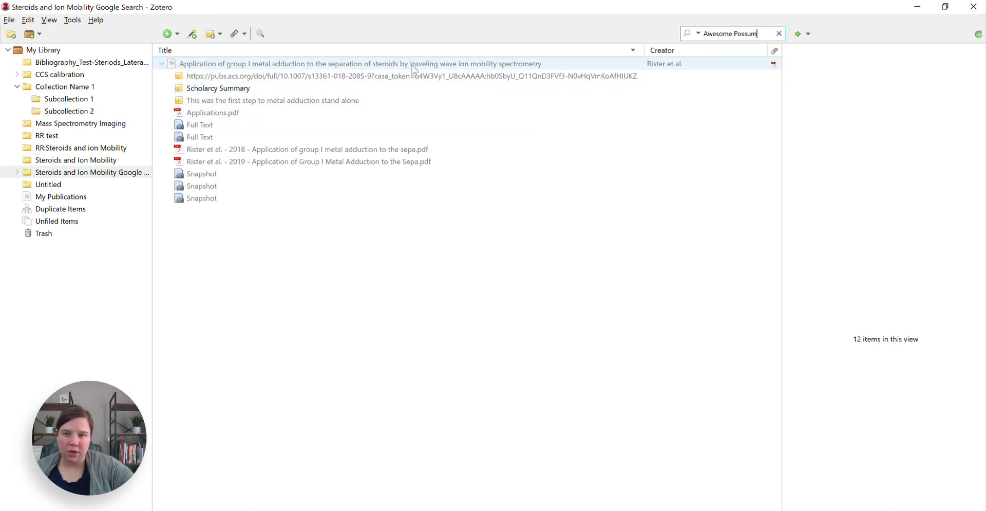
click(199, 88)
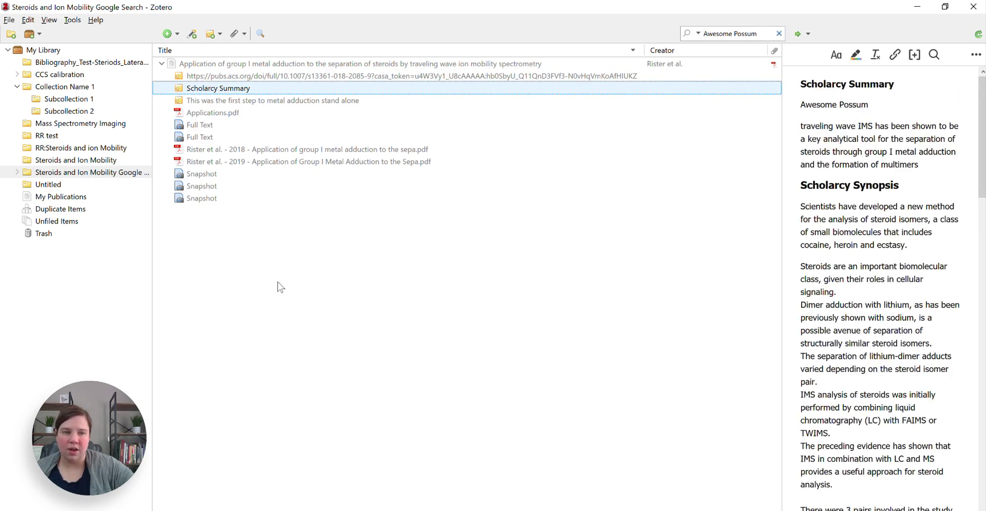